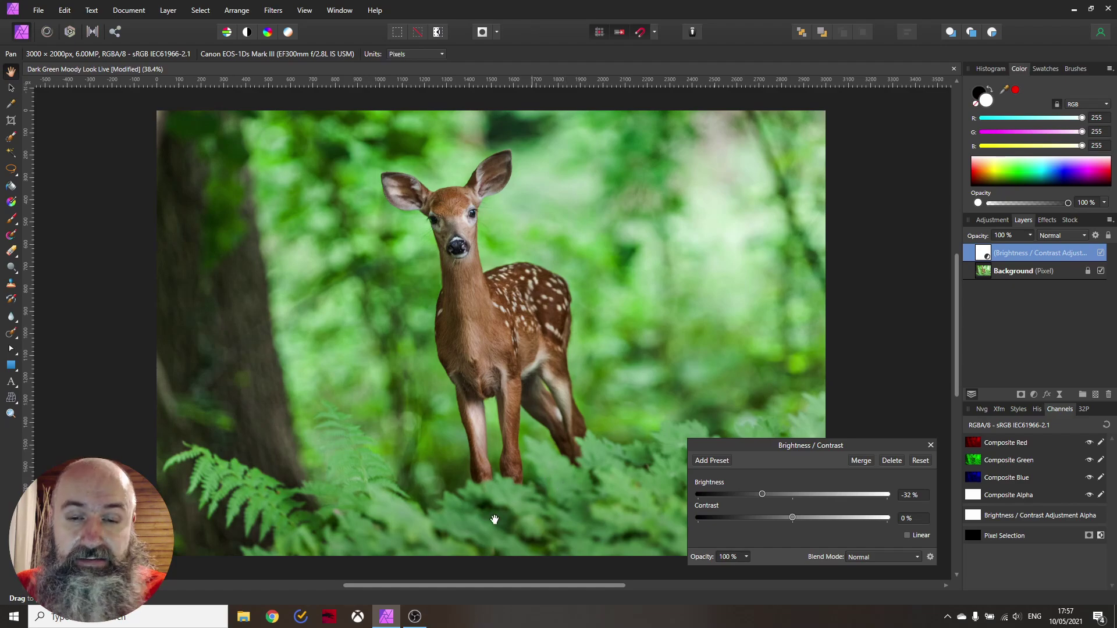
- Set the Brightness / Contrast adjustment's contrast to 17% and close its settings
left_click_drag(793, 518, 809, 518)
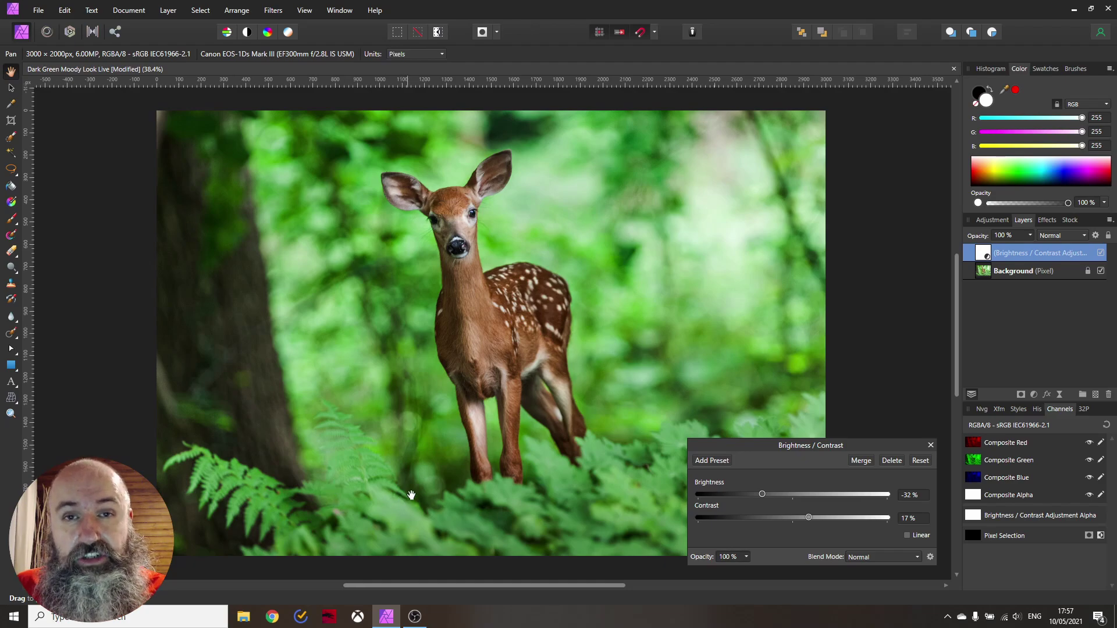
left_click(931, 445)
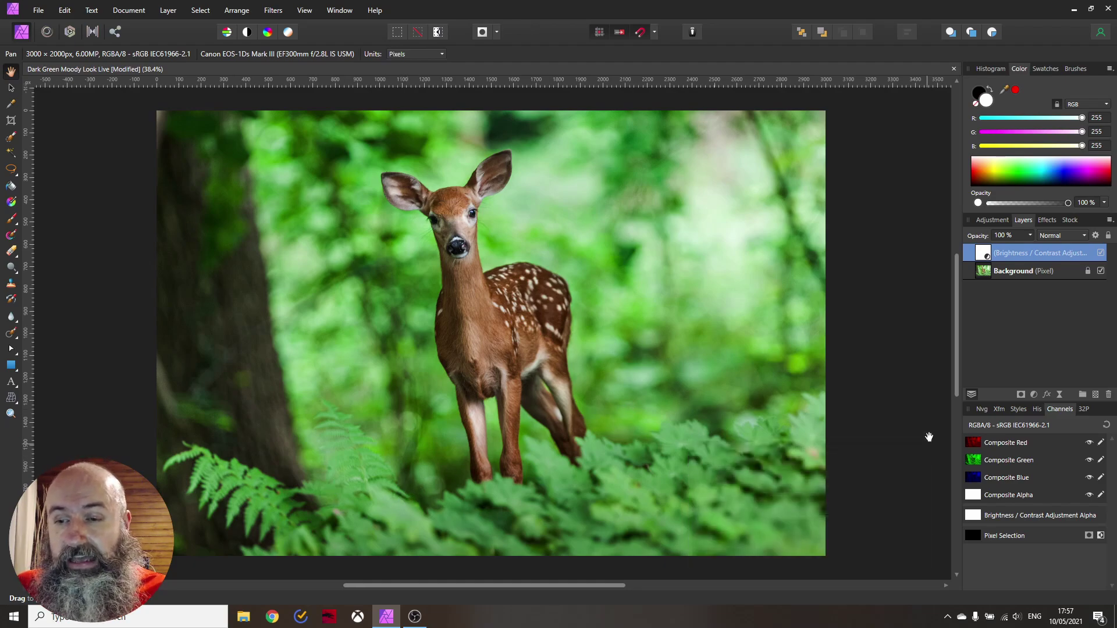
- Duplicate the Background layer and place the copy above the Brightness / Contrast adjustment
right_click(990, 273)
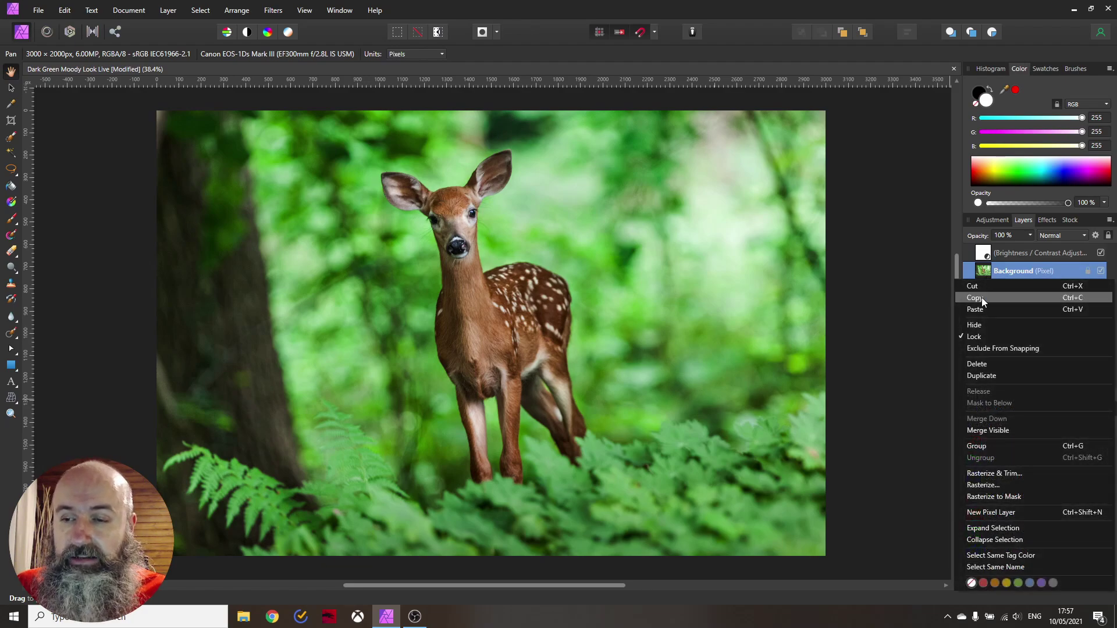
left_click(984, 376)
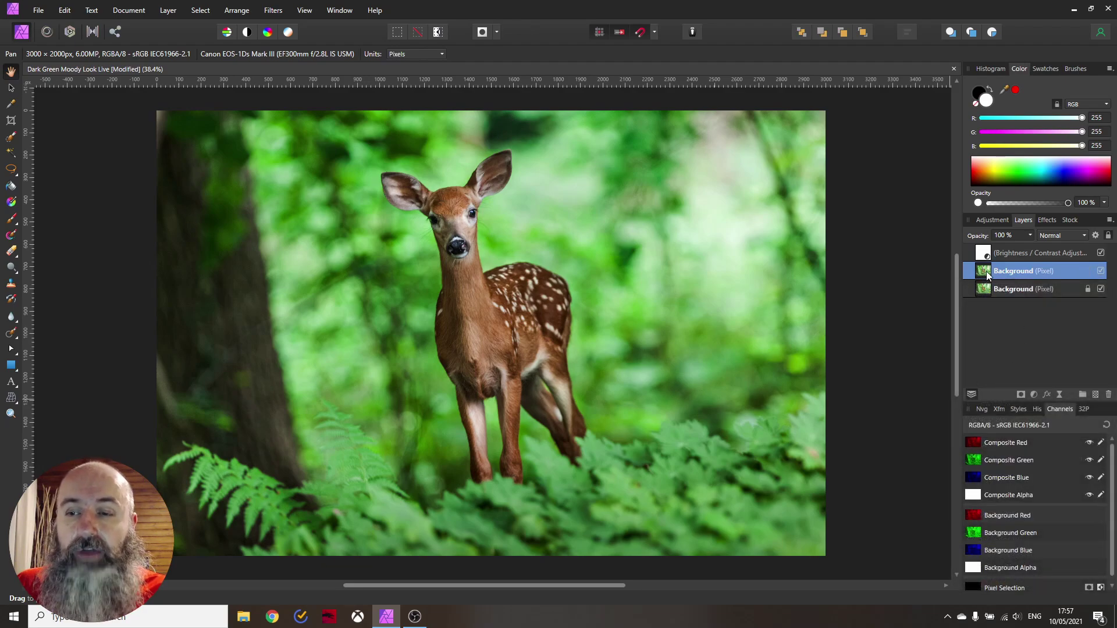
left_click_drag(987, 277, 991, 247)
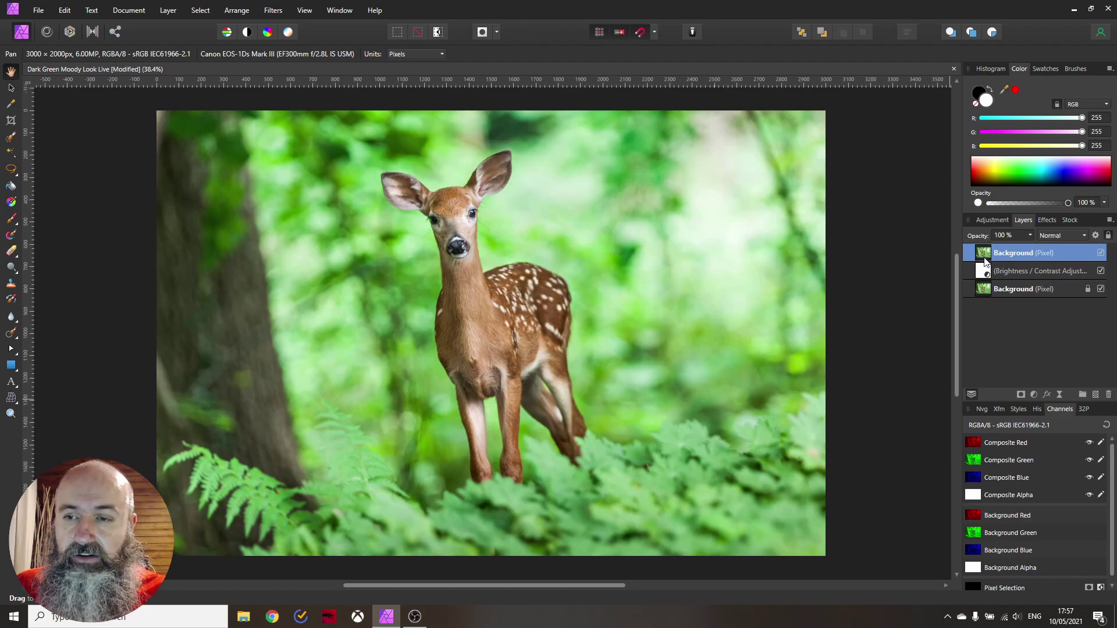
- Set the duplicated Background layer's blend mode to Soft Light and its opacity to 69%
left_click(1045, 235)
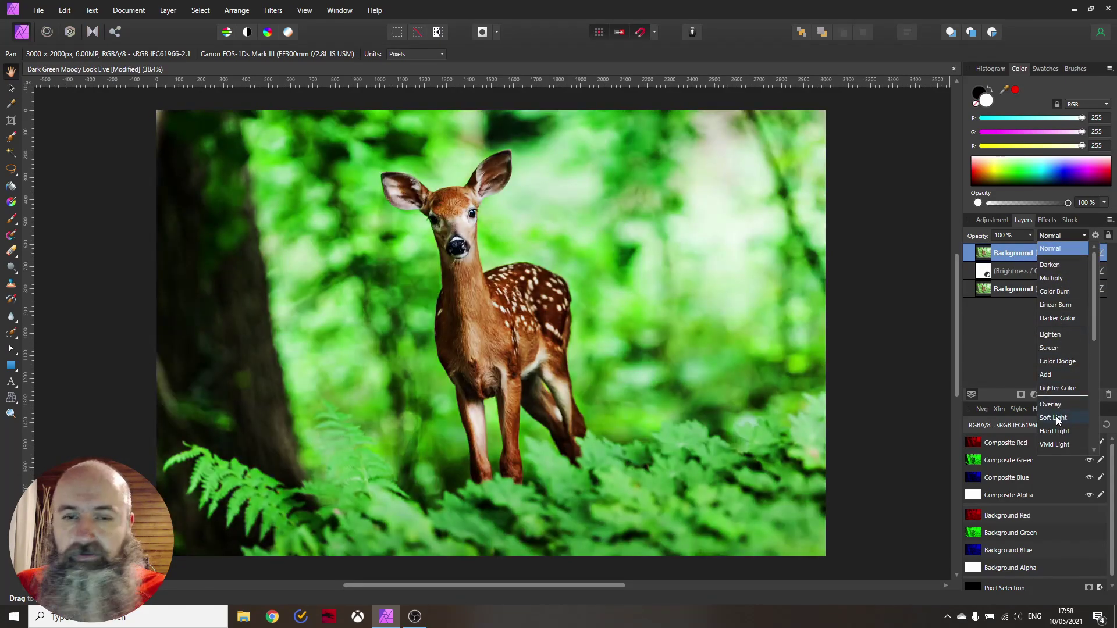
left_click(1058, 421)
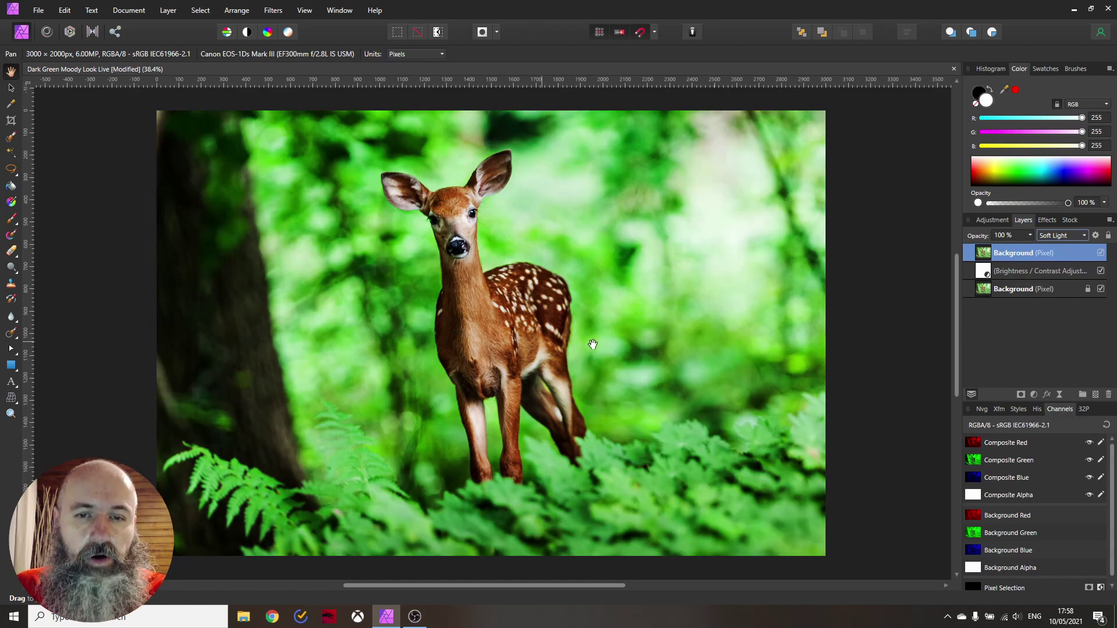
left_click(1030, 235)
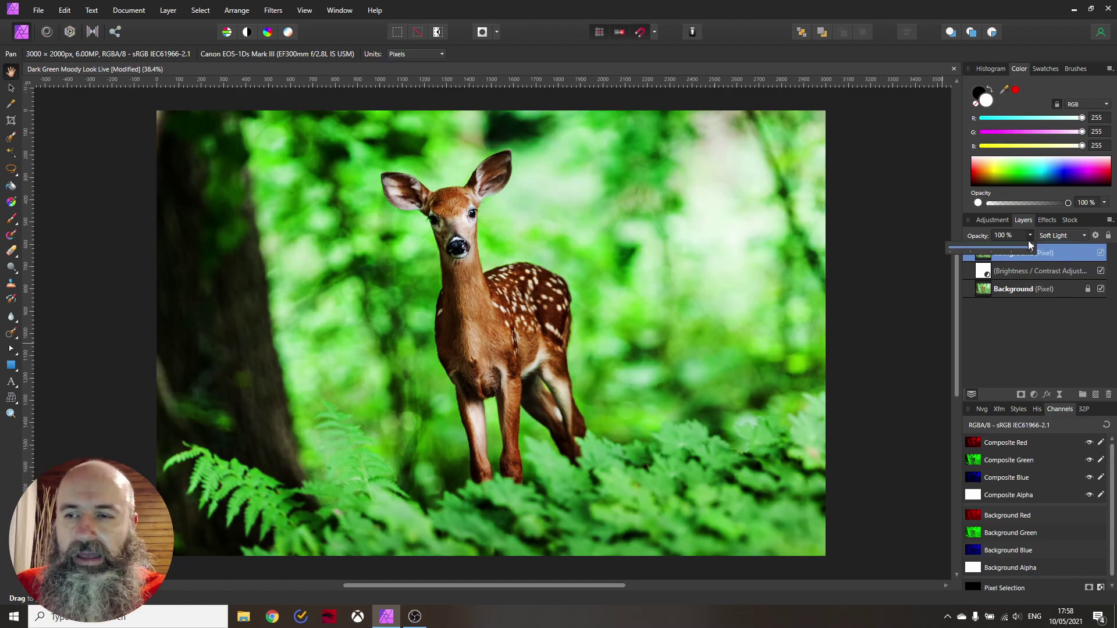
left_click_drag(1031, 249, 991, 251)
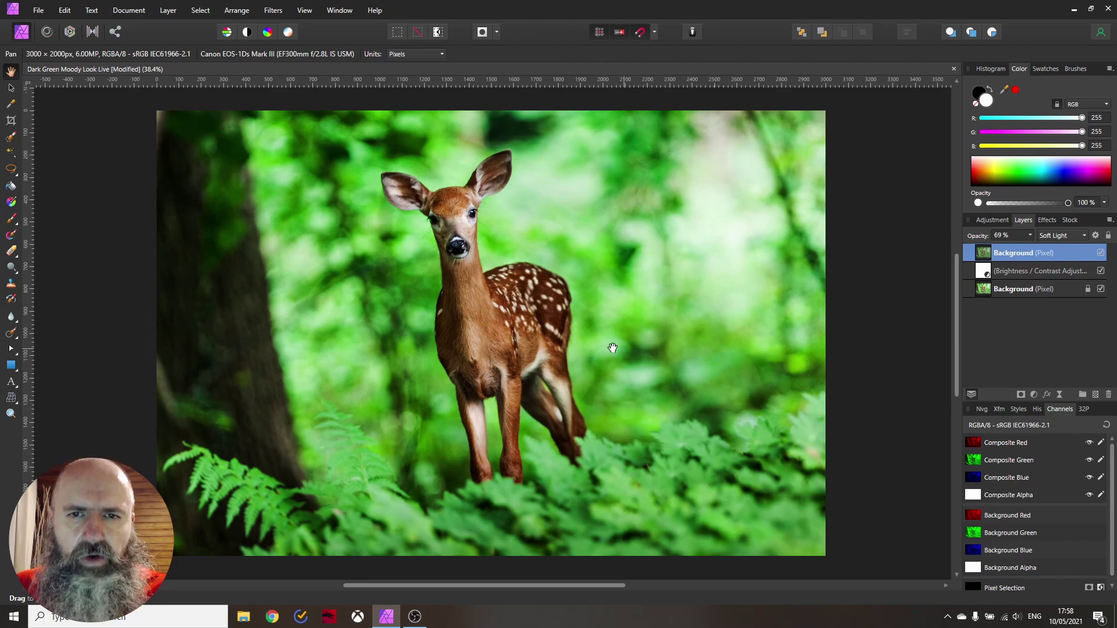
- Add a Vibrance adjustment above the duplicated layer with Saturation at -20%
left_click(1034, 395)
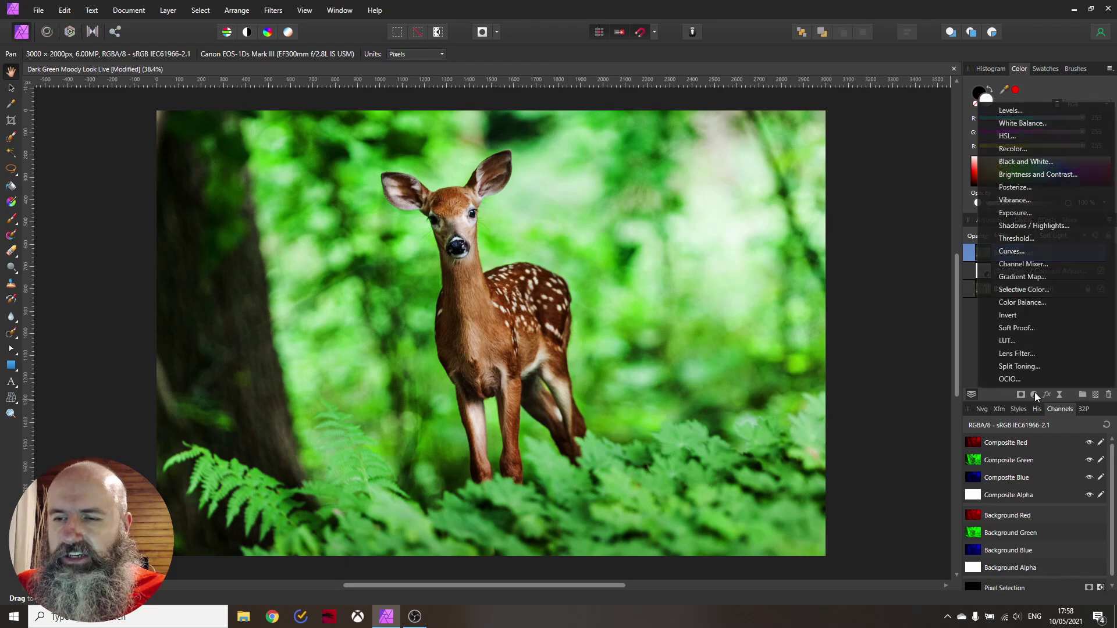
left_click(1033, 203)
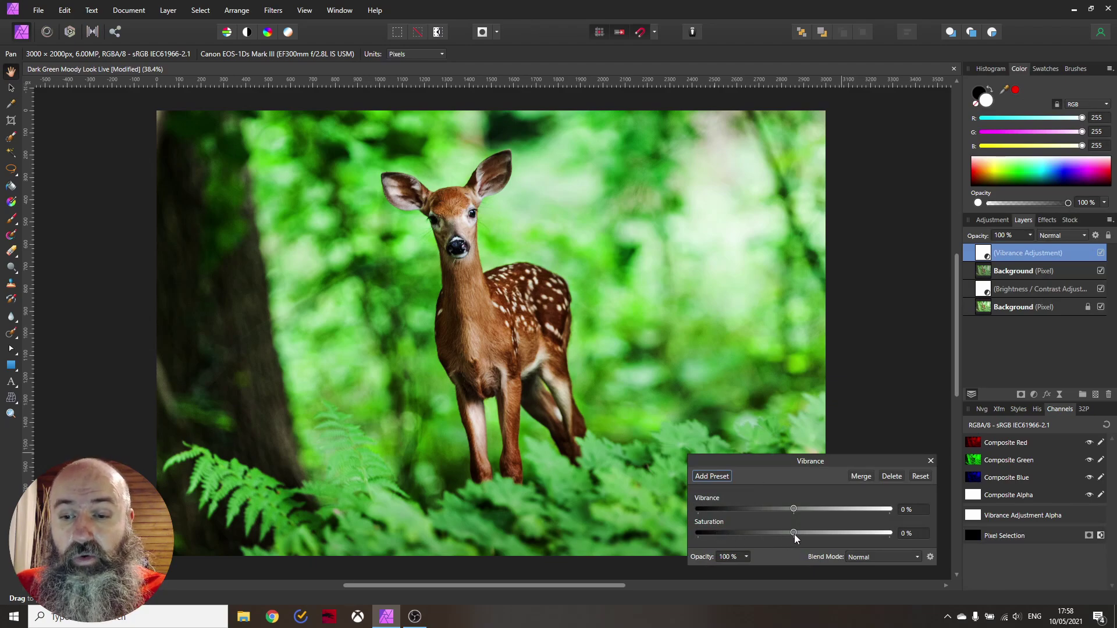
left_click_drag(795, 532, 779, 533)
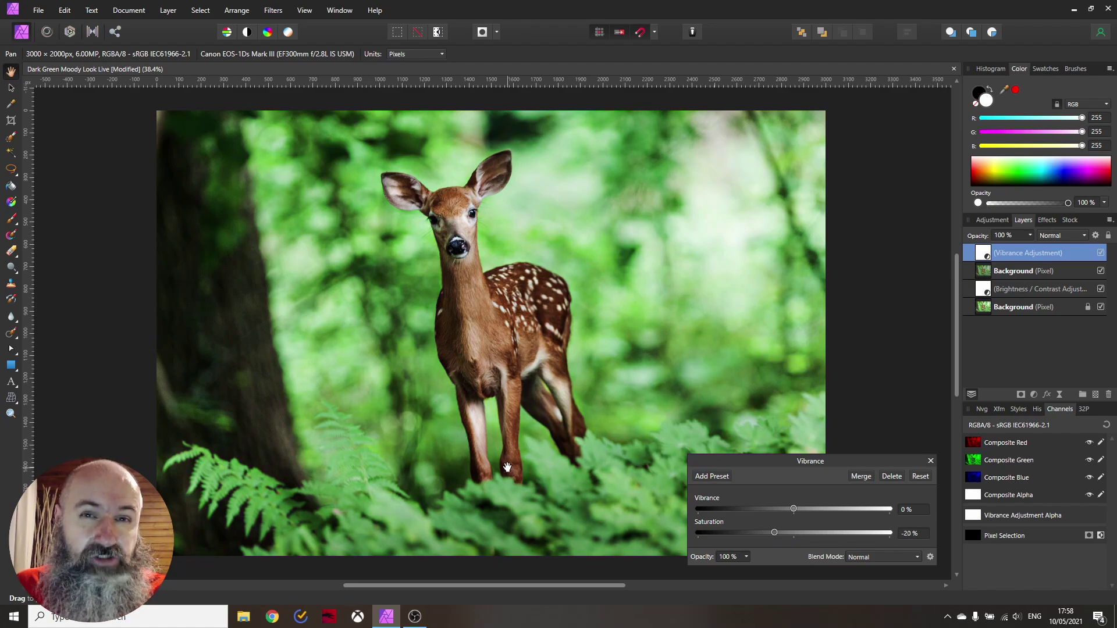
left_click(931, 462)
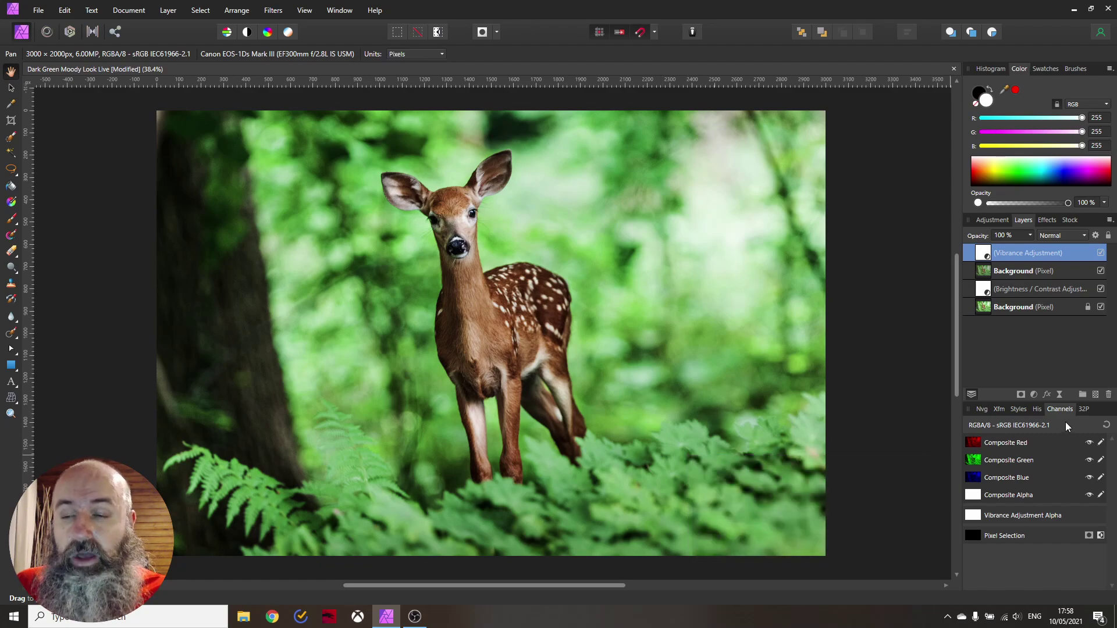
- Add a Selective Color adjustment with Relative off and set Cyan, Magenta, Yellow and Black to 100% for the Yellows
left_click(1034, 396)
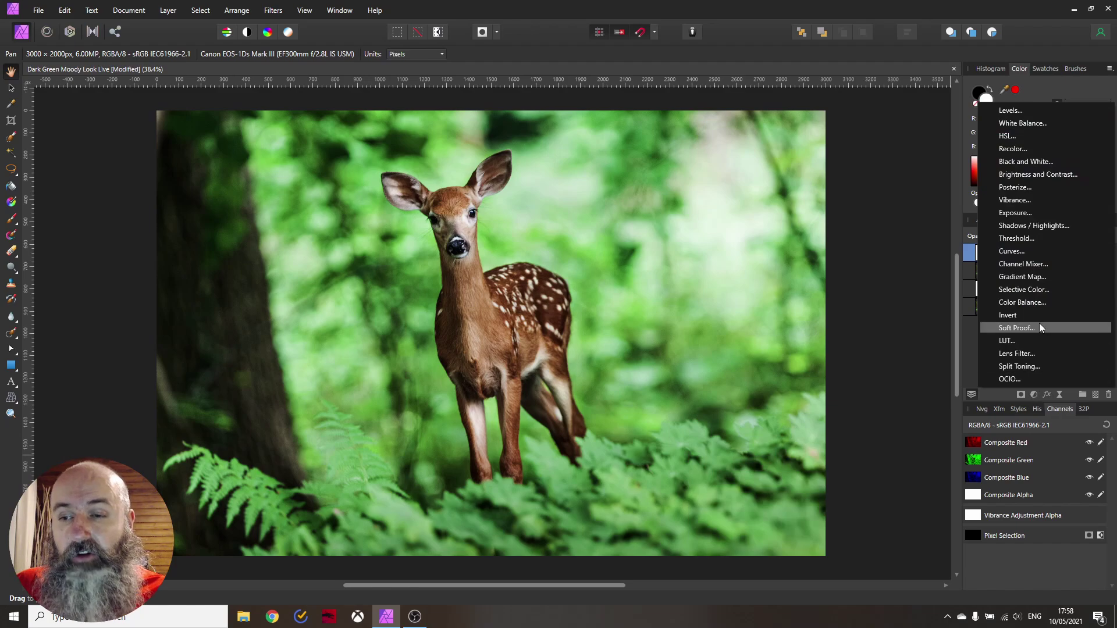
left_click(1035, 291)
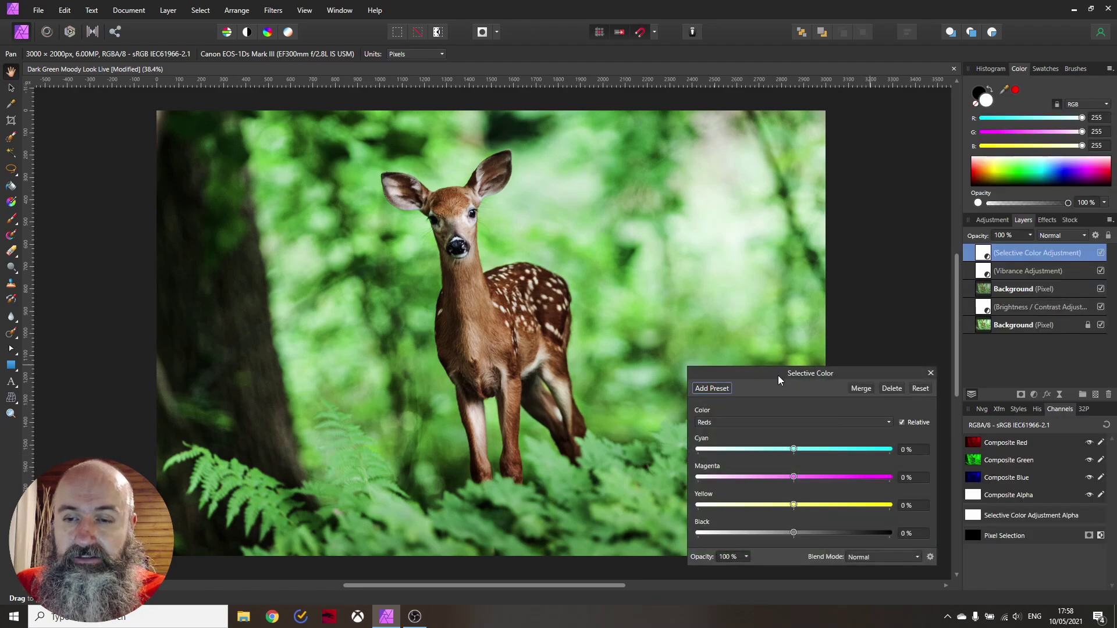
left_click_drag(778, 375, 714, 288)
left_click(651, 337)
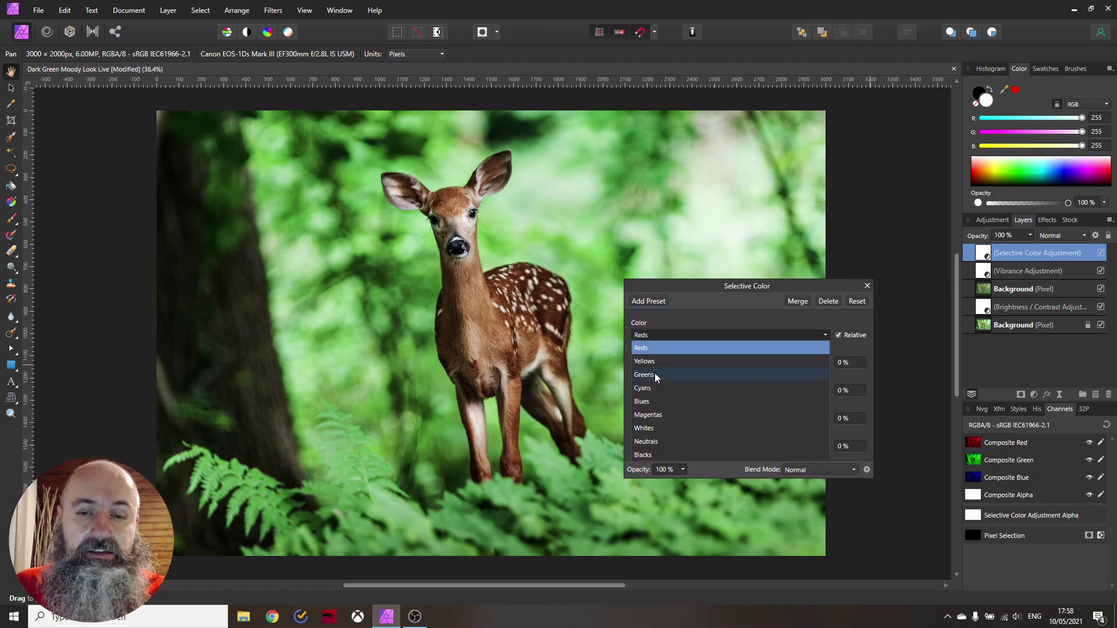
left_click(662, 361)
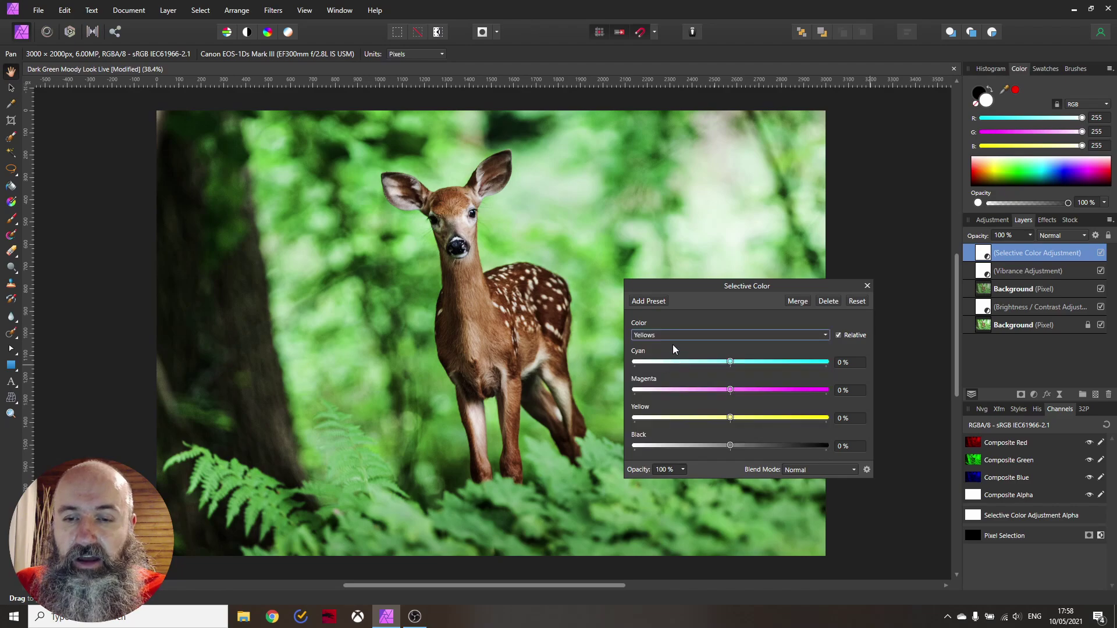
left_click(839, 336)
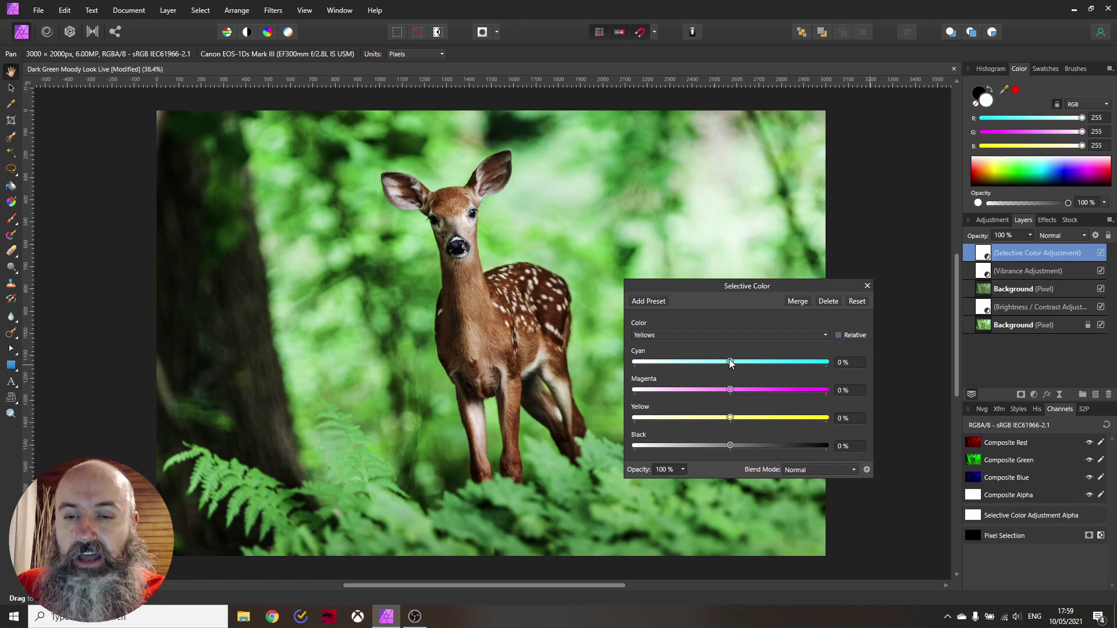
left_click_drag(732, 362, 828, 363)
left_click_drag(736, 390, 828, 390)
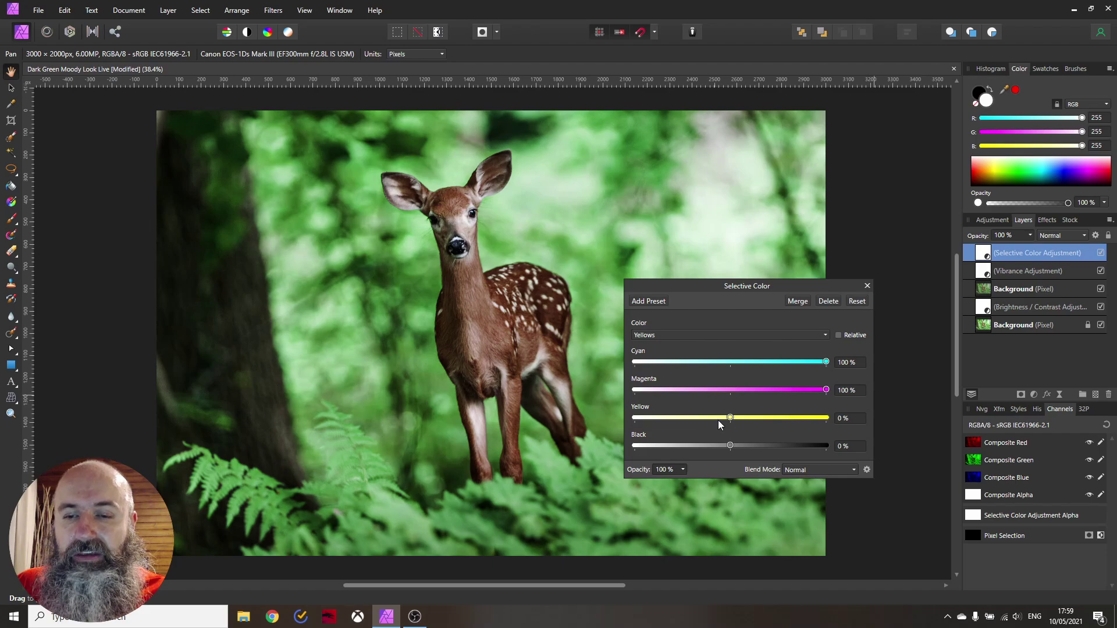
left_click_drag(729, 417, 826, 418)
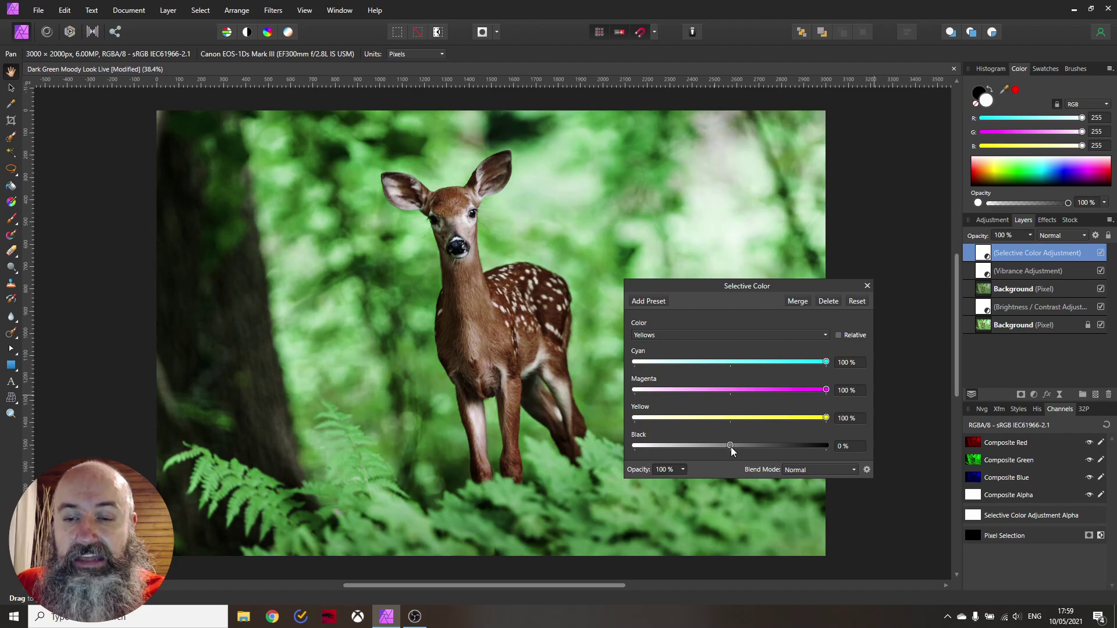
- Set Cyan, Magenta, Yellow and Black to 100% for the Greens in the Selective Color adjustment, and close its settings
left_click(717, 336)
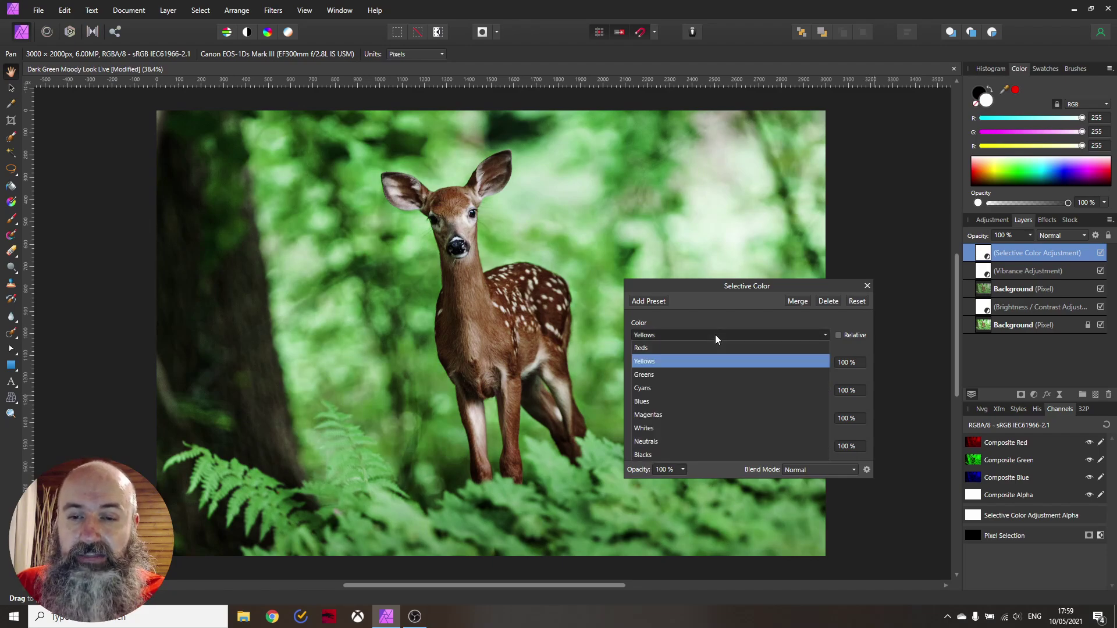
left_click(665, 376)
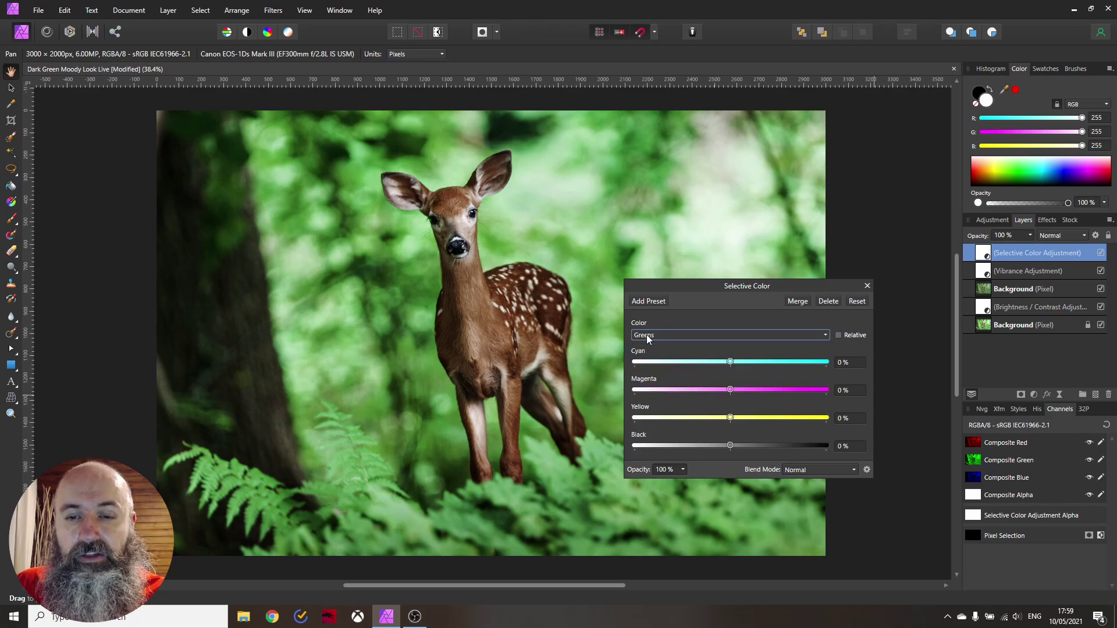
left_click_drag(742, 389, 850, 394)
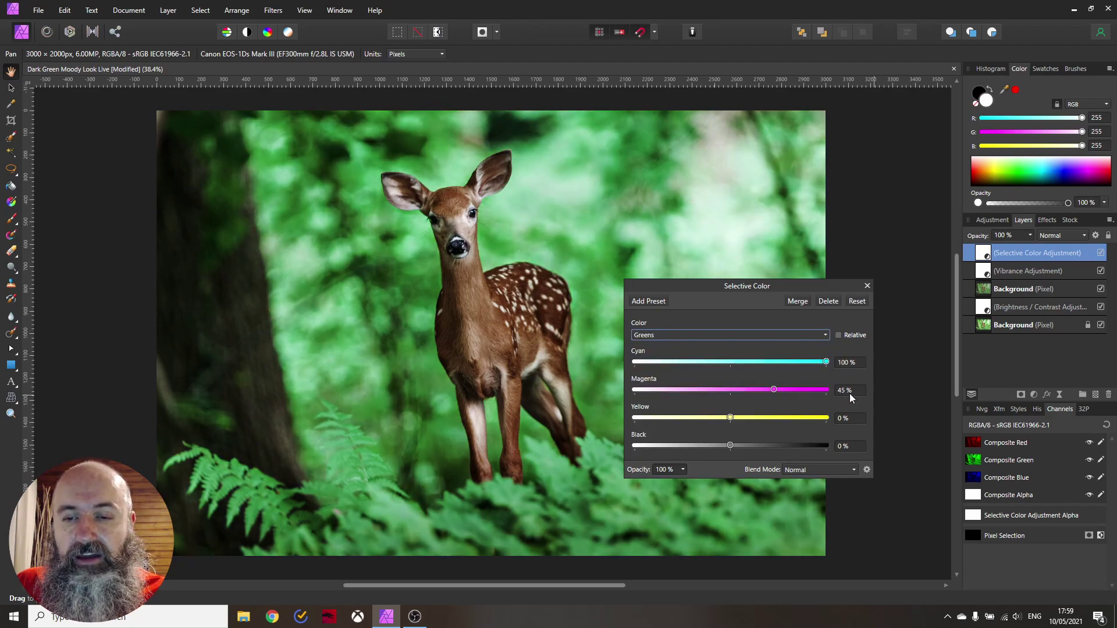
left_click_drag(742, 414, 832, 416)
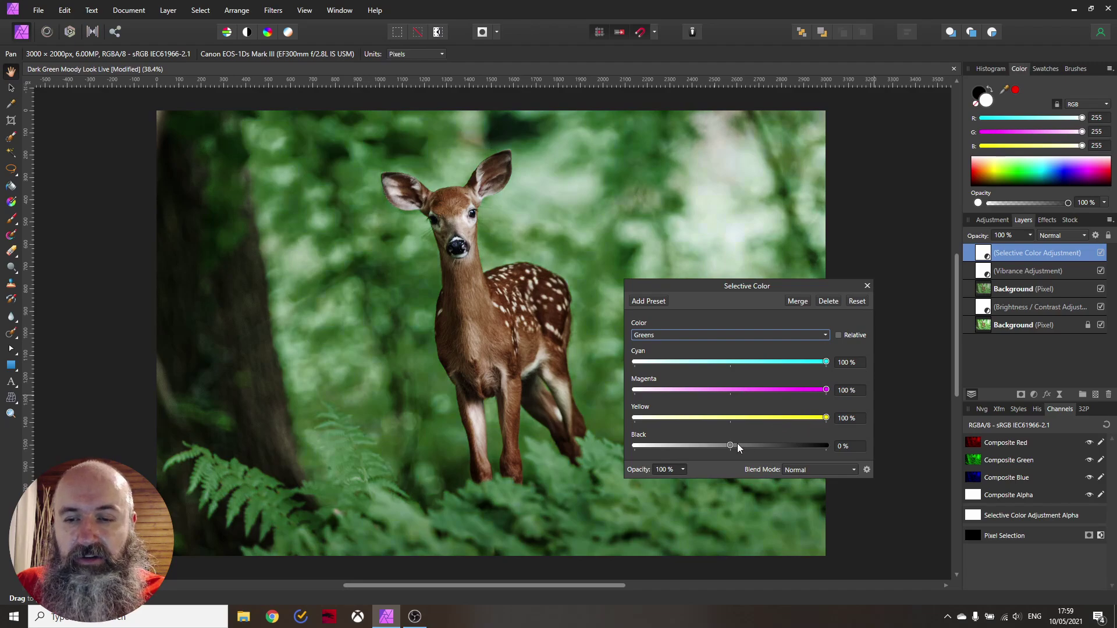
left_click_drag(737, 444, 858, 445)
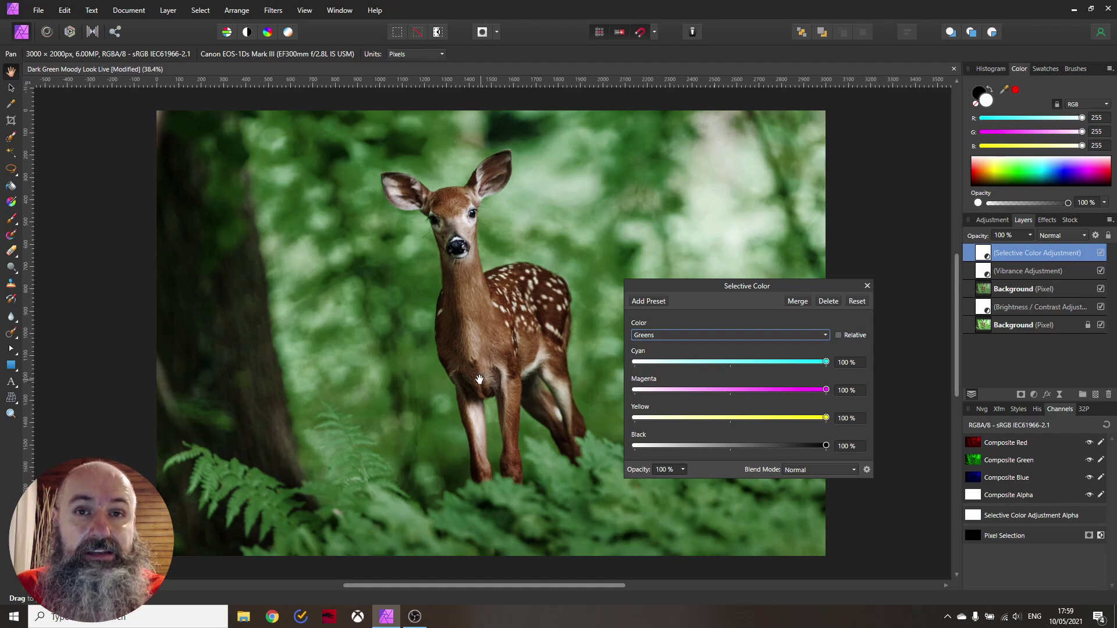
left_click(867, 286)
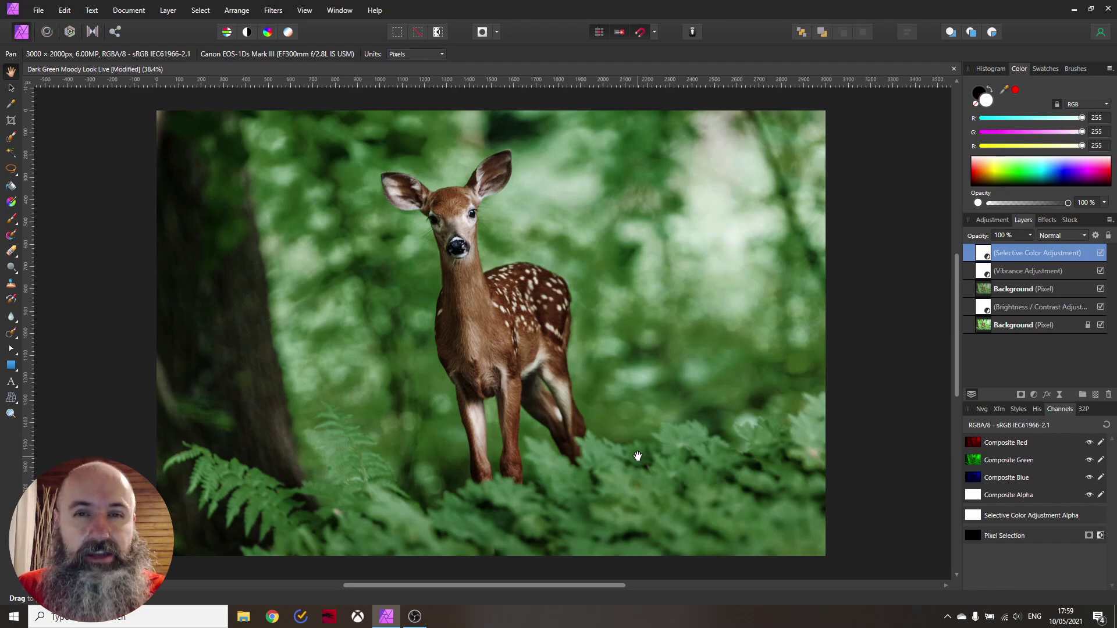
- Add an HSL adjustment and base its green range on a hue sampled from the fern foliage in the photo
left_click(1035, 396)
left_click(1009, 136)
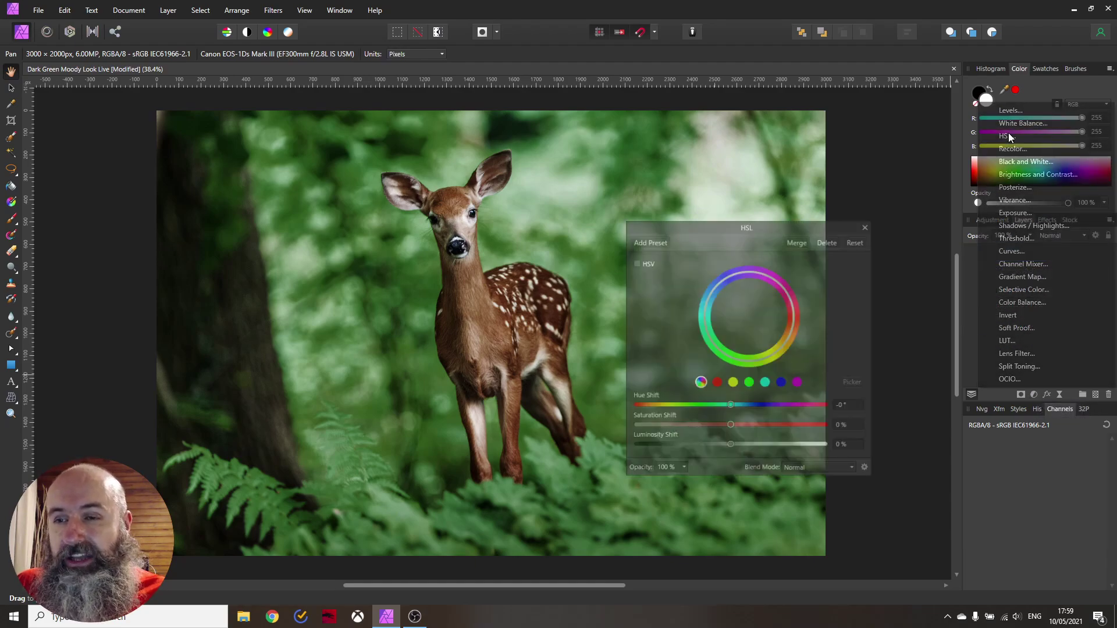
left_click_drag(754, 237, 756, 211)
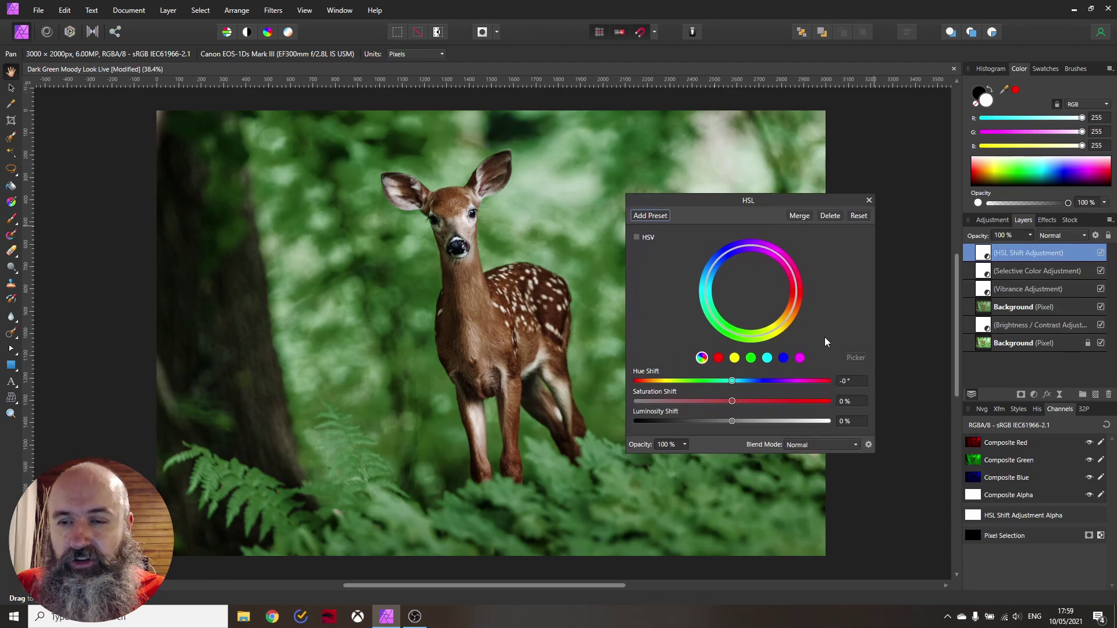
left_click(752, 358)
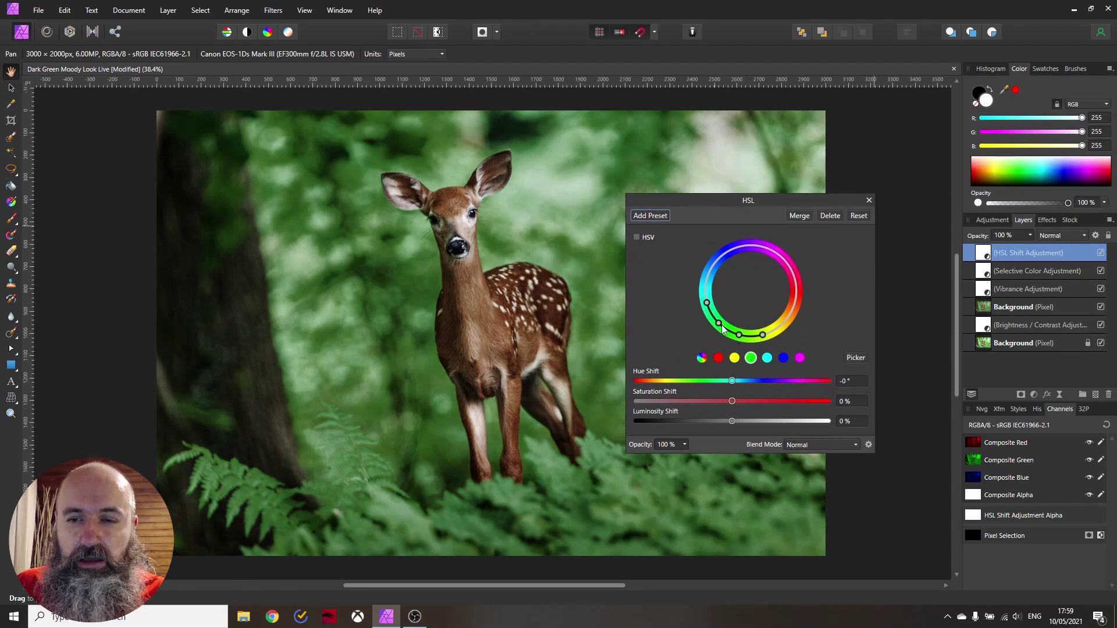
left_click(859, 357)
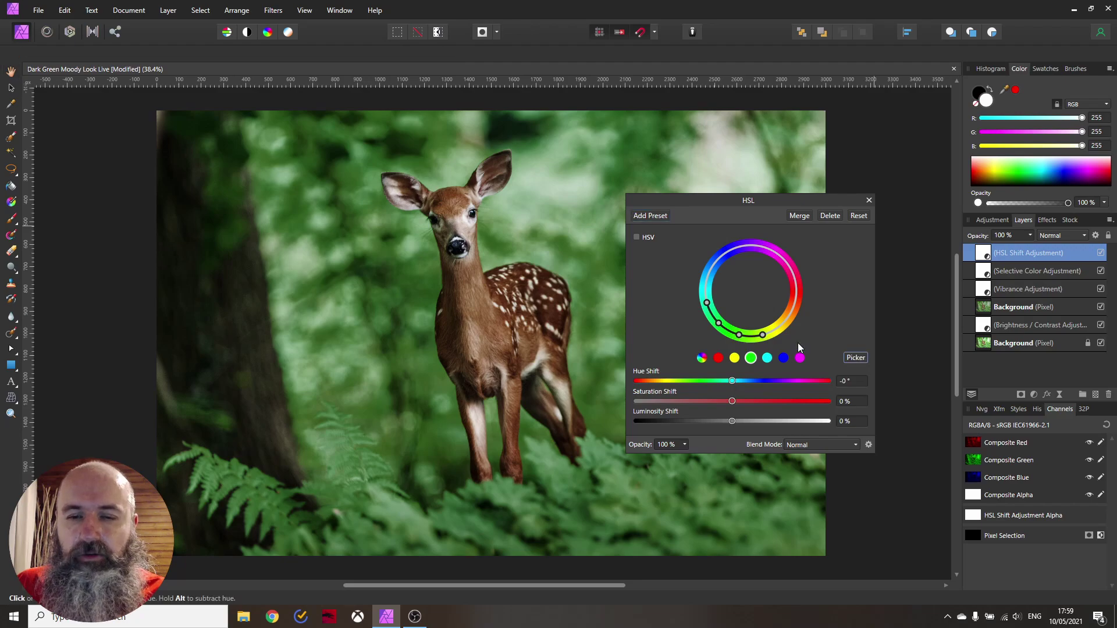
left_click(374, 472)
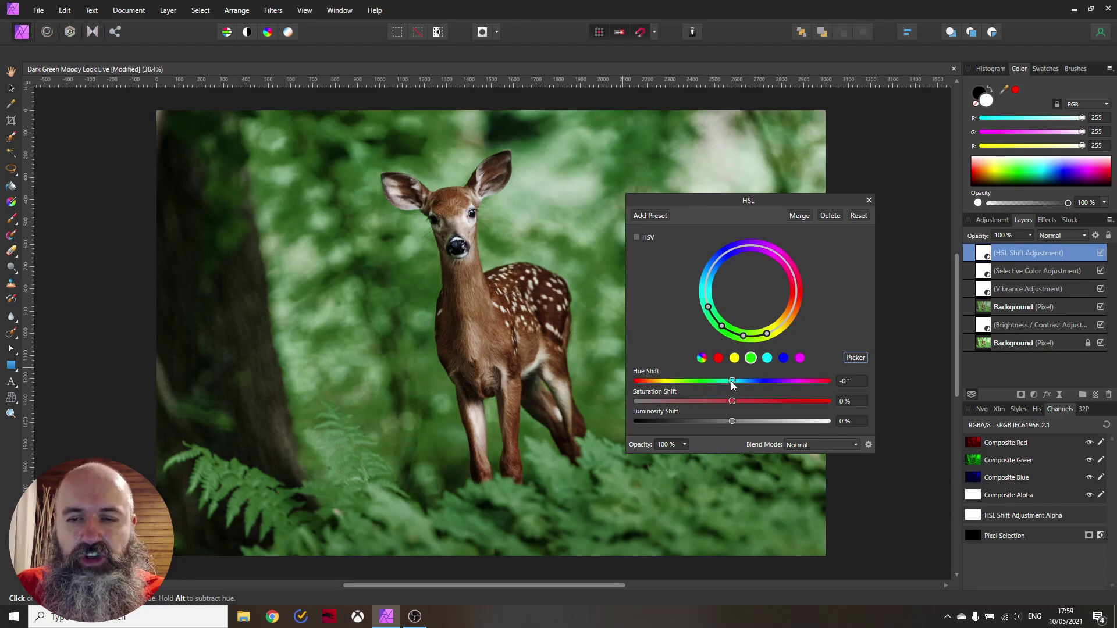
- Widen the HSL green range on the colour wheel, then set its Hue Shift to -33.4° and Luminosity Shift to -51%
left_click_drag(732, 381, 692, 375)
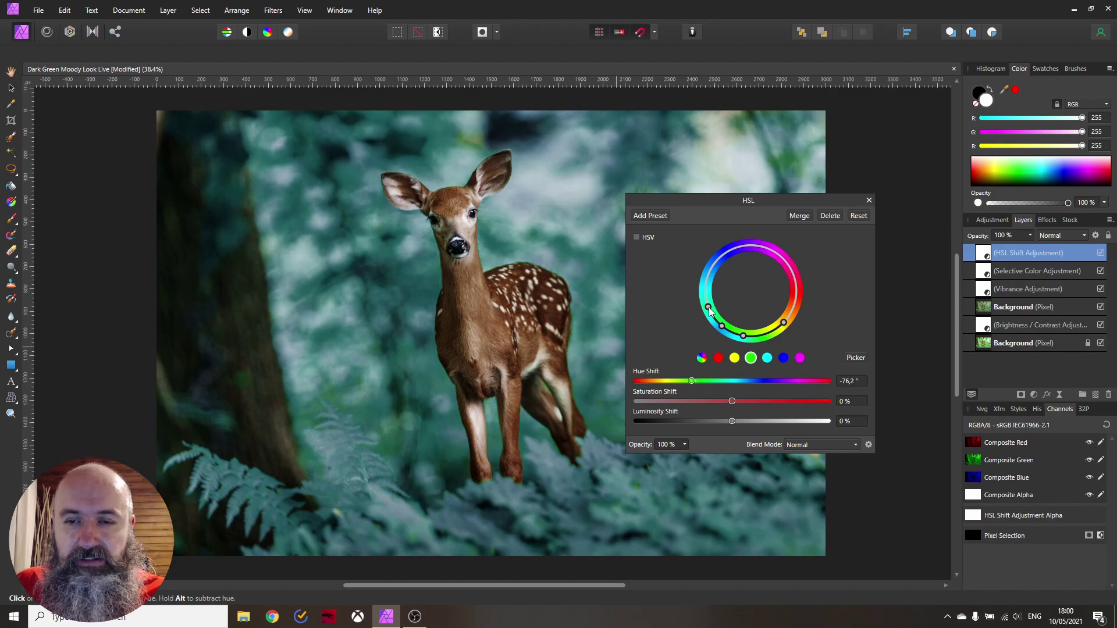
mouse_move(707, 306)
left_mouse_down()
mouse_move(708, 288)
mouse_move(707, 304)
left_mouse_up()
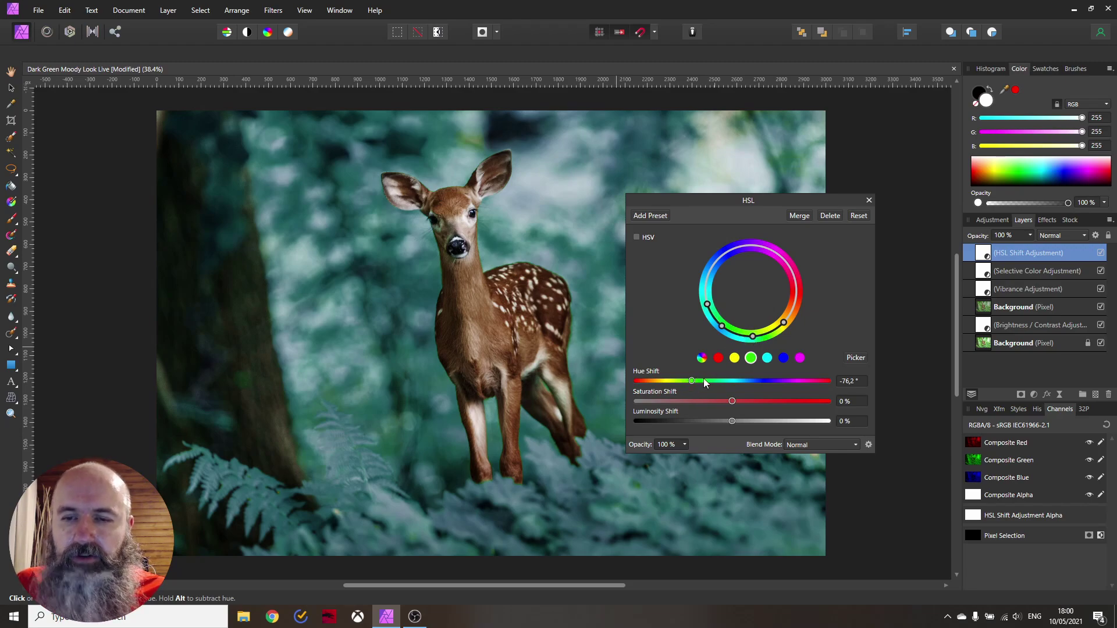
left_click_drag(693, 380, 714, 376)
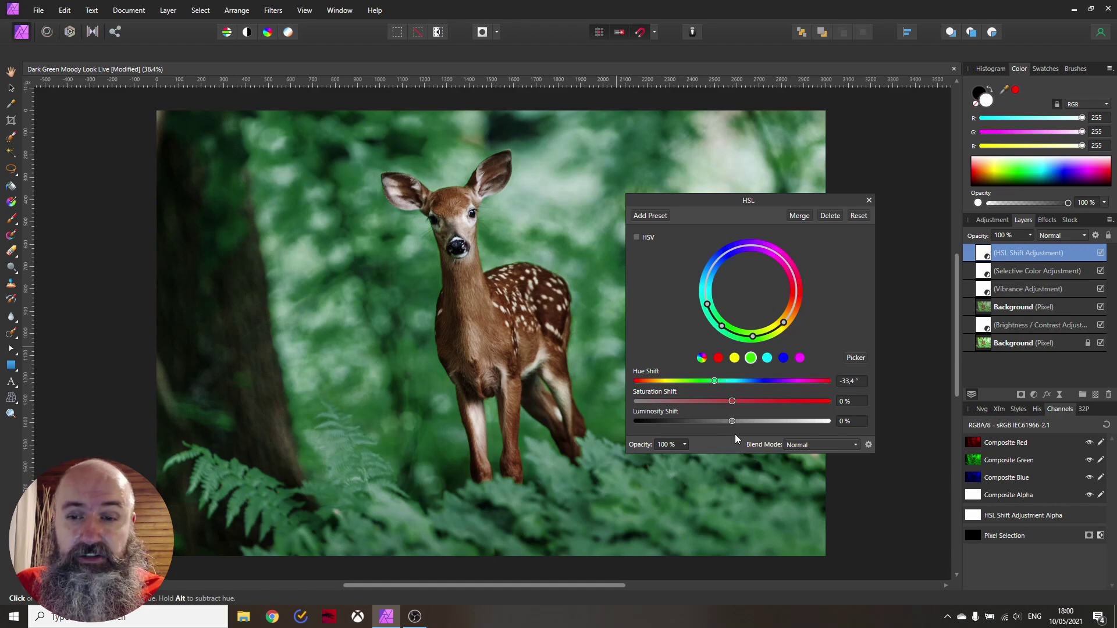
left_click_drag(733, 426, 682, 407)
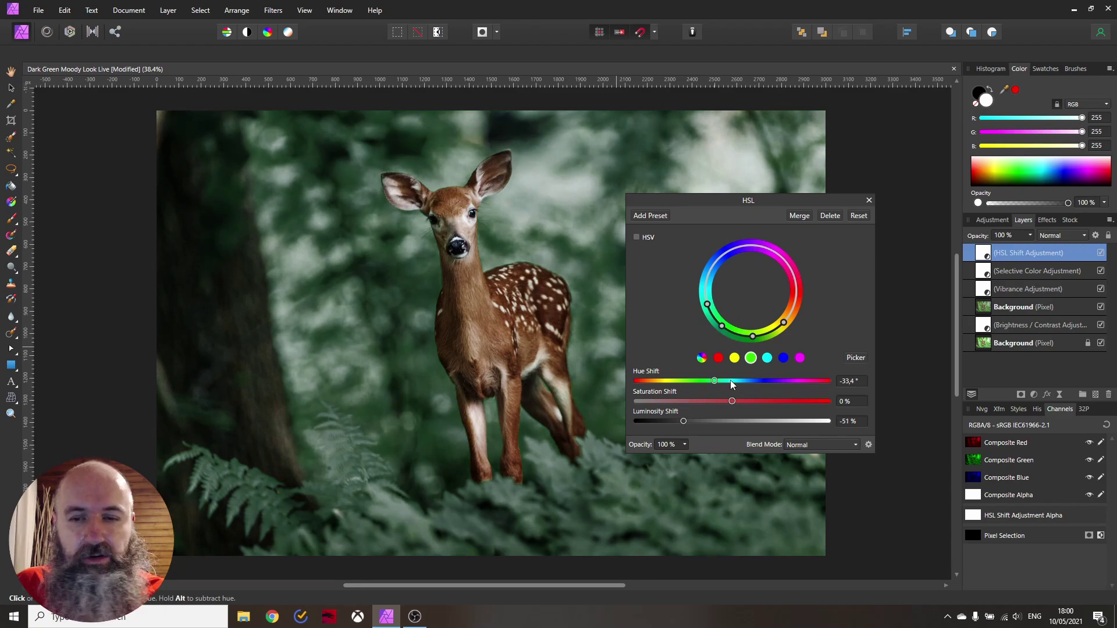
- Set the Hue Shift of the HSL green range to -40° and close the adjustment's settings
left_click_drag(715, 380, 711, 379)
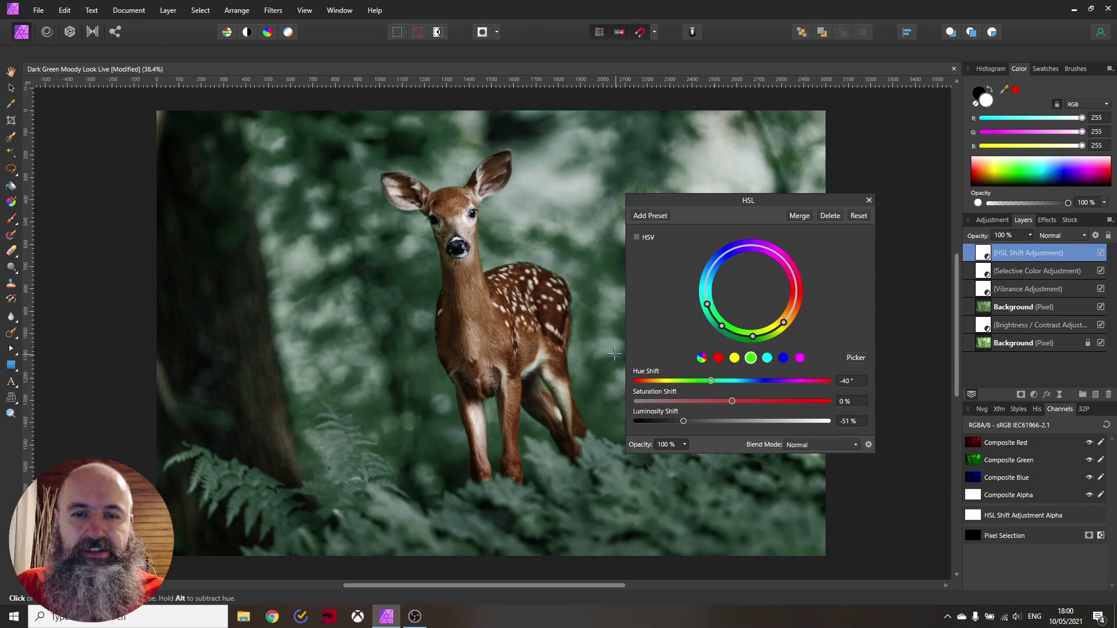
left_click(870, 200)
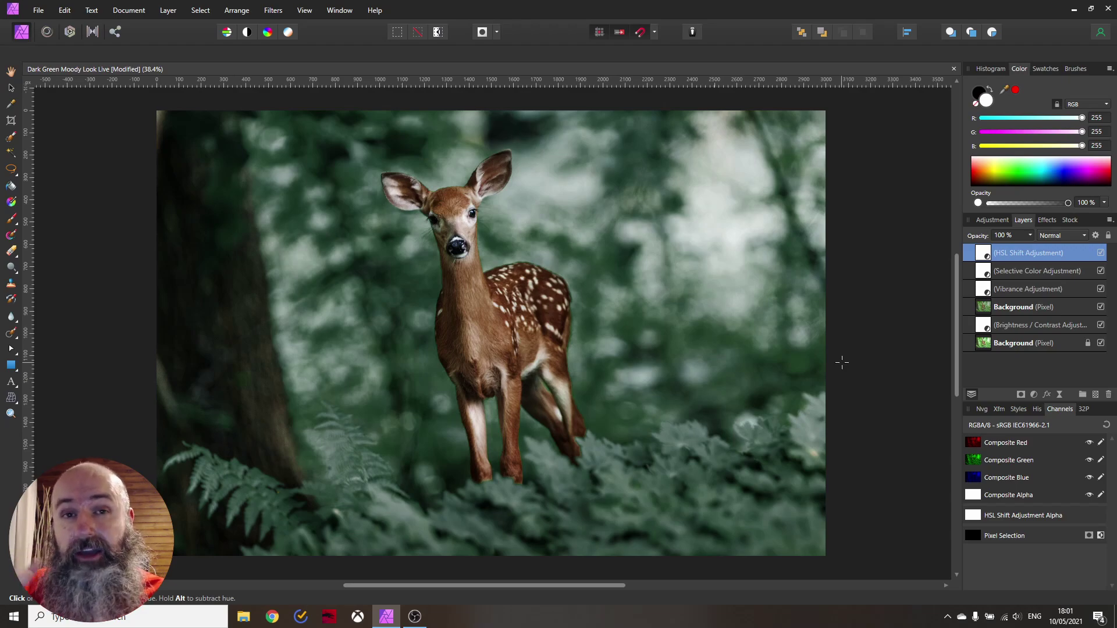
- Add a live High Pass filter and move it out of the HSL adjustment to the top of the layer stack
left_click(1057, 395)
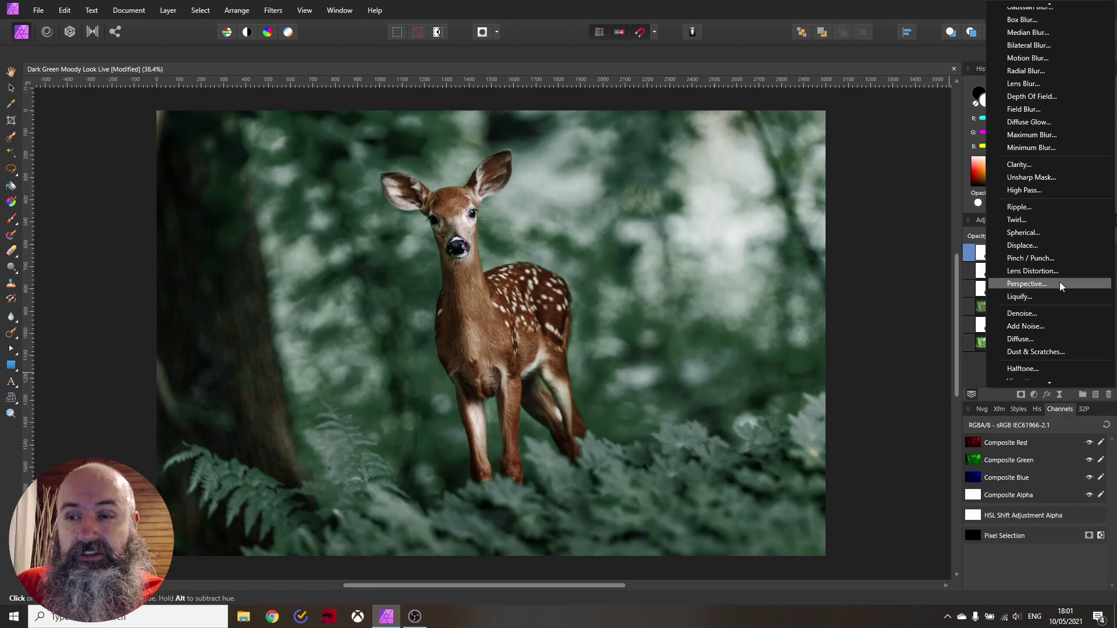
left_click(1022, 193)
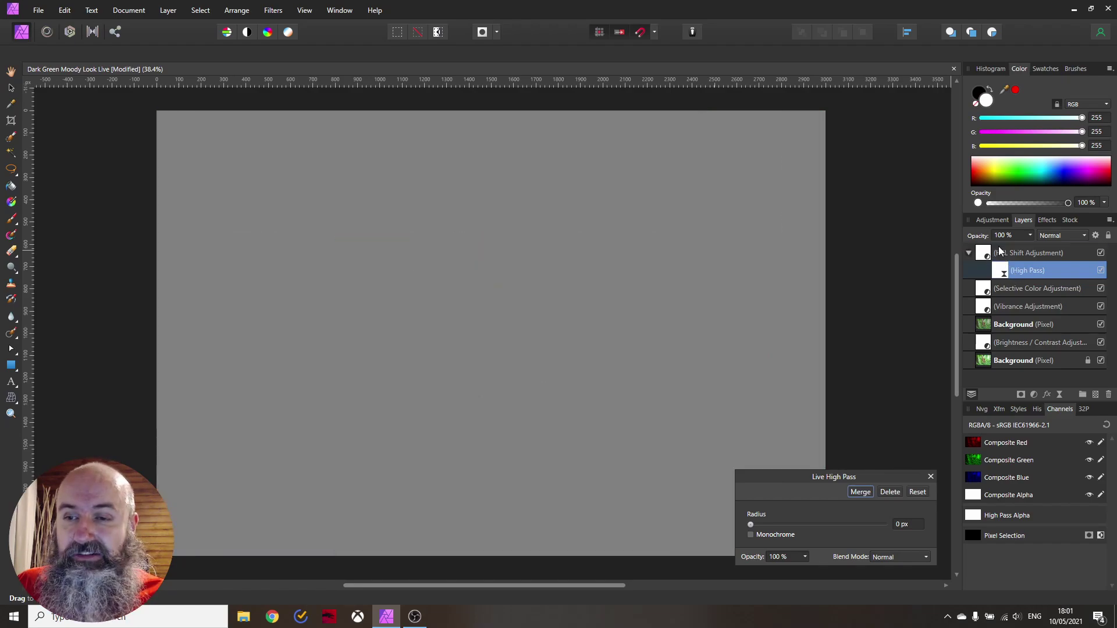
left_click_drag(1027, 270, 999, 251)
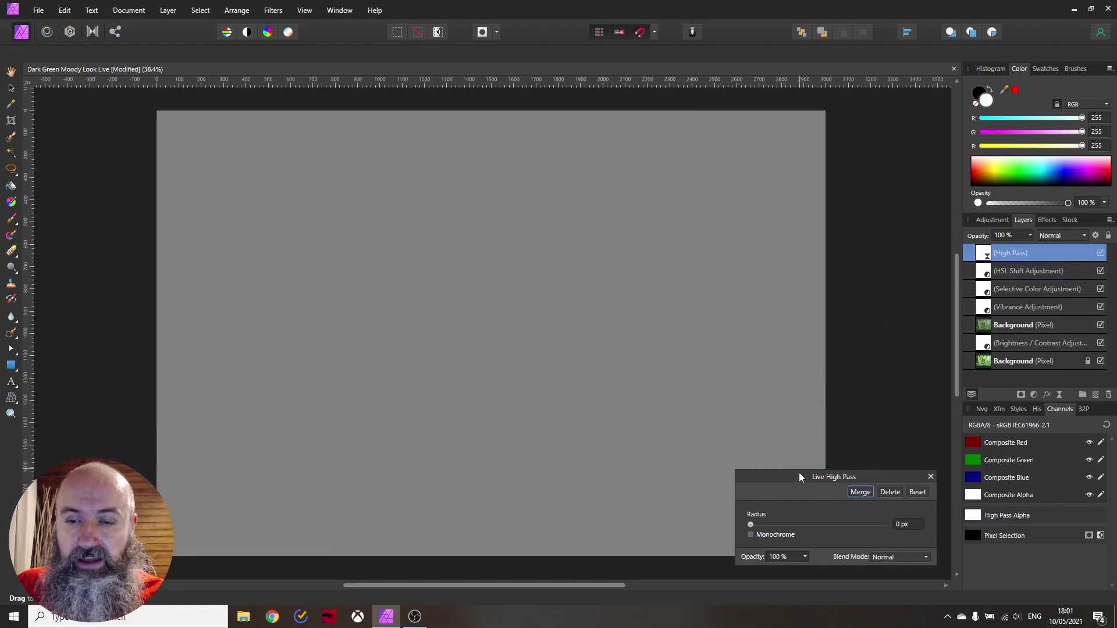
- Set the High Pass radius to 7.5 px and its blend mode to Soft Light
left_click_drag(799, 474, 692, 311)
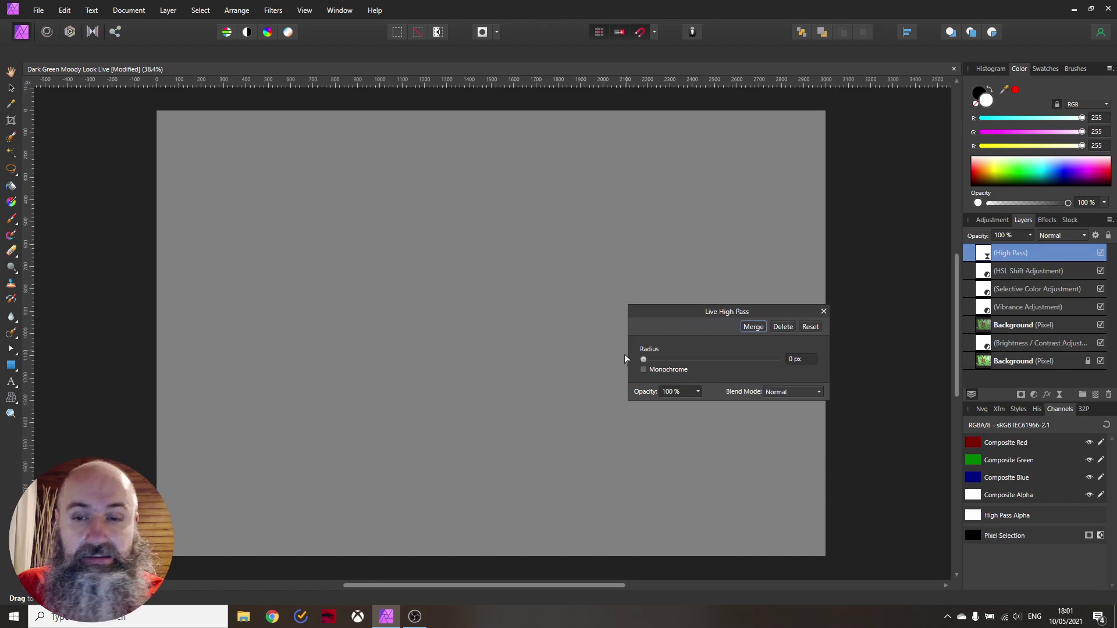
left_click_drag(645, 359, 695, 364)
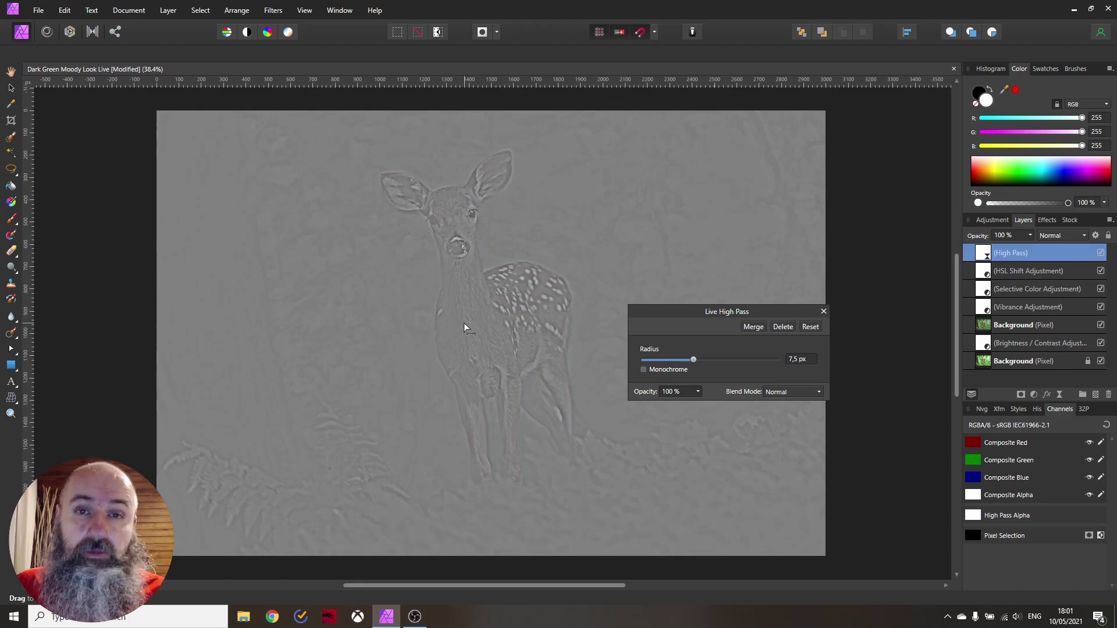
left_click(774, 391)
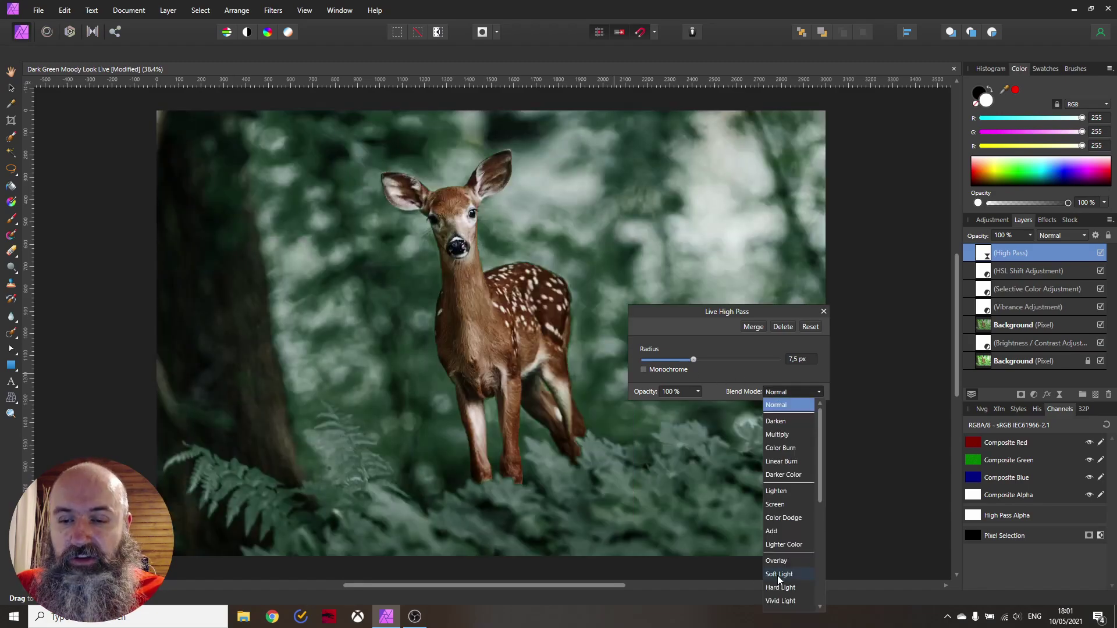
left_click(777, 575)
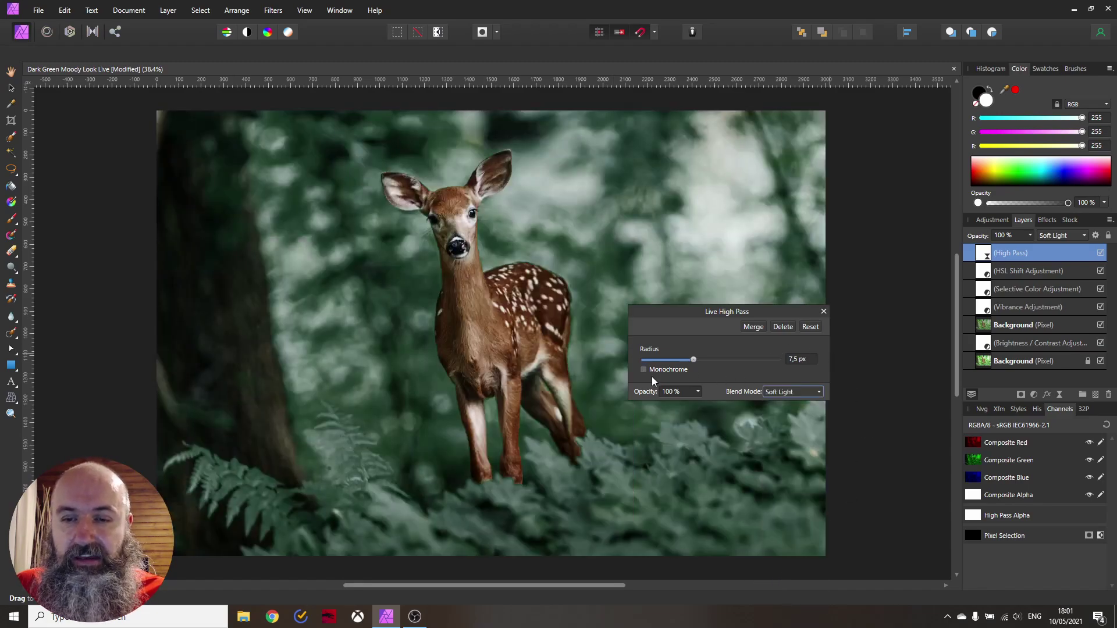
- Compare the deer's fur with the High Pass layer hidden and shown, set its radius to 13.7 px and close its settings
left_click(1103, 254)
left_click(1102, 253)
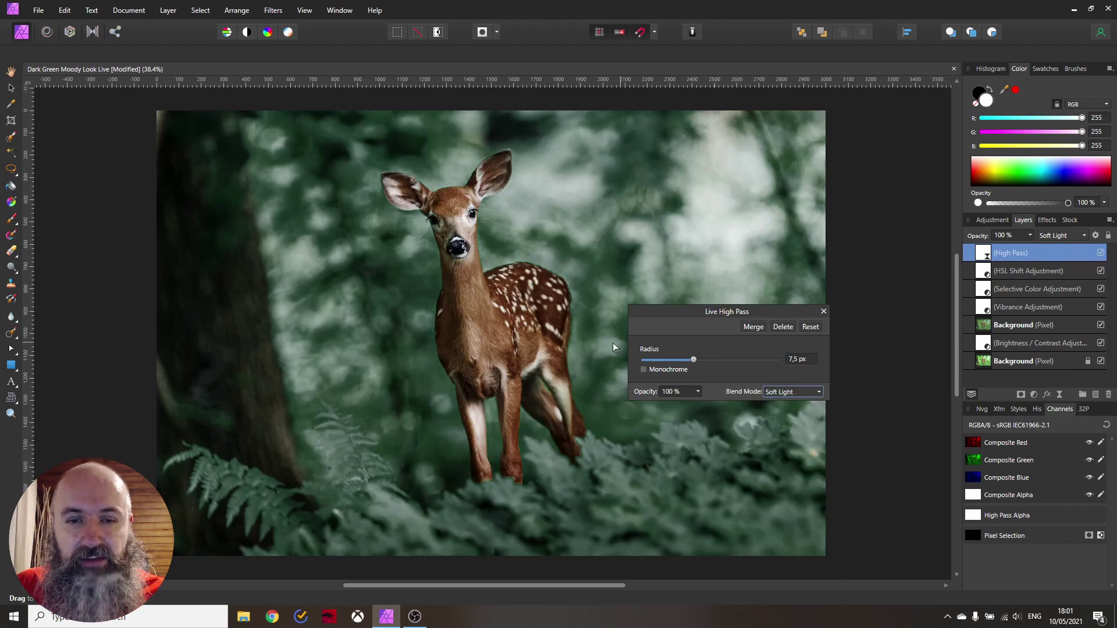
scroll(520, 329, "up", 5)
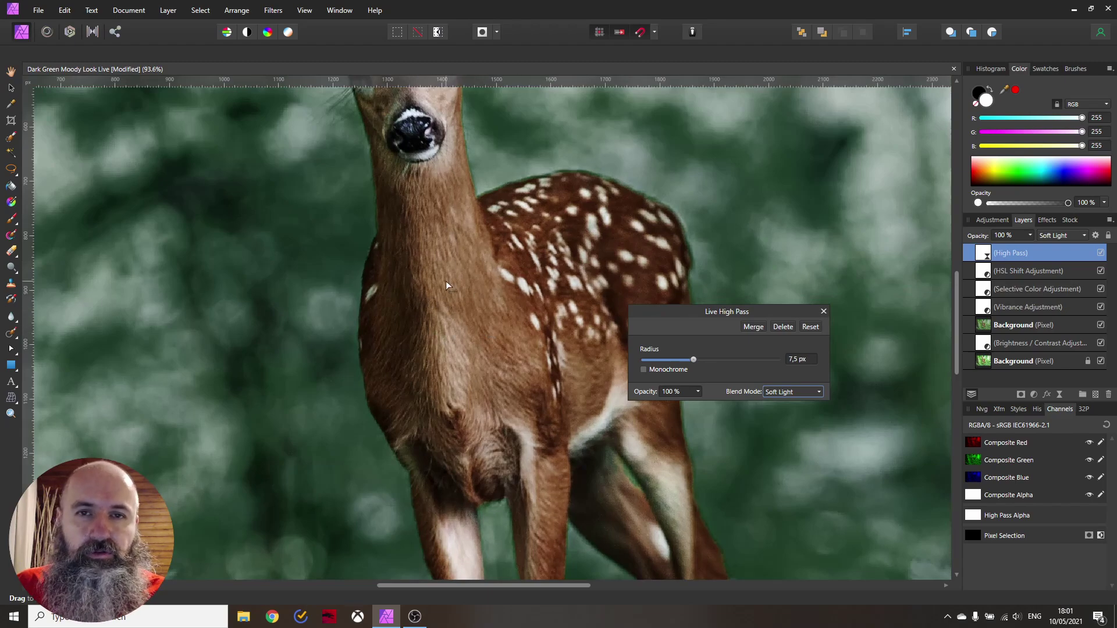
left_click(1102, 256)
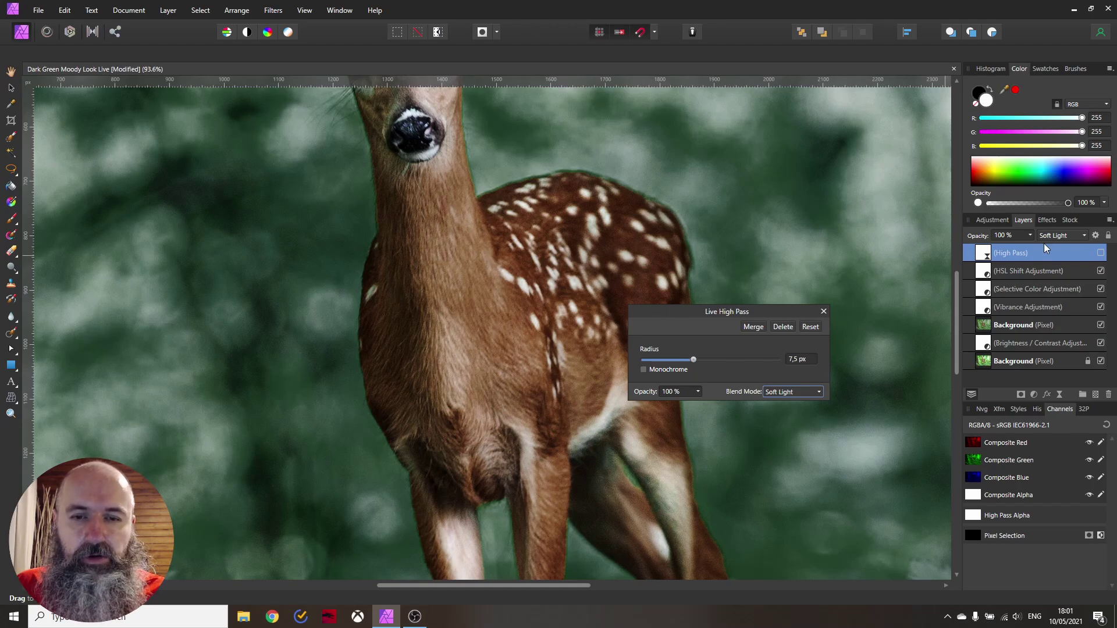
left_click(1102, 253)
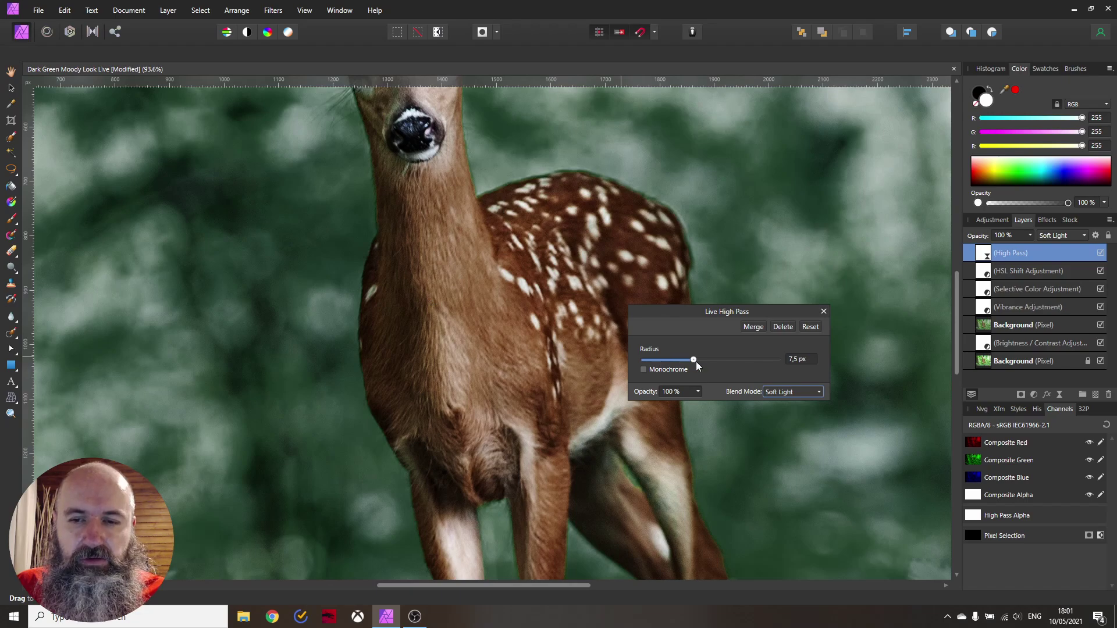
mouse_move(696, 358)
left_mouse_down()
mouse_move(741, 362)
mouse_move(670, 358)
mouse_move(707, 360)
left_mouse_up()
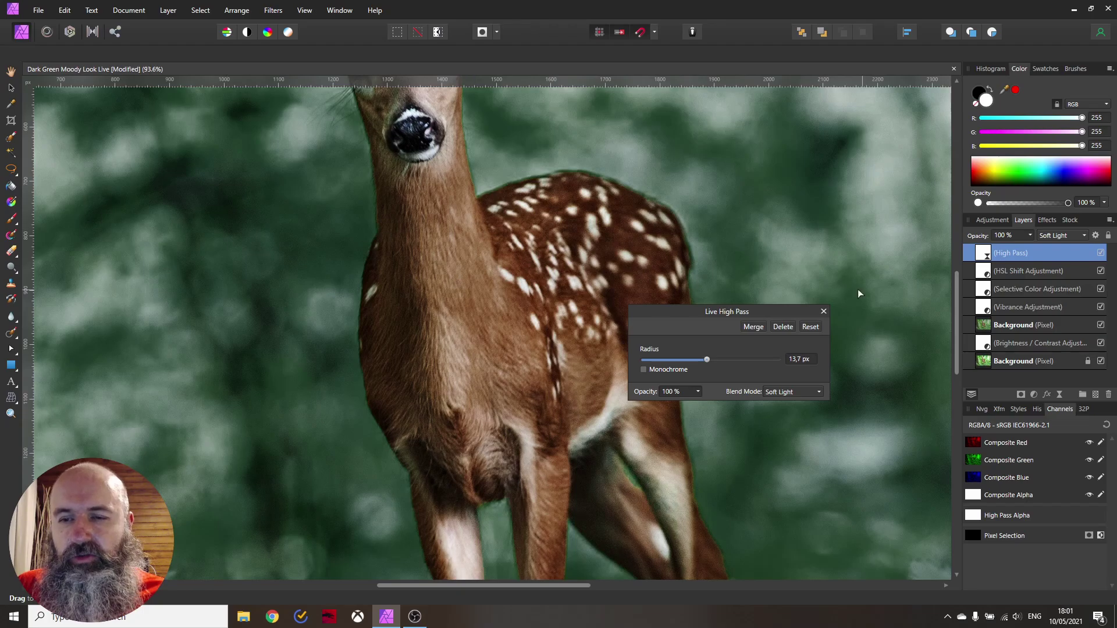
left_click(826, 311)
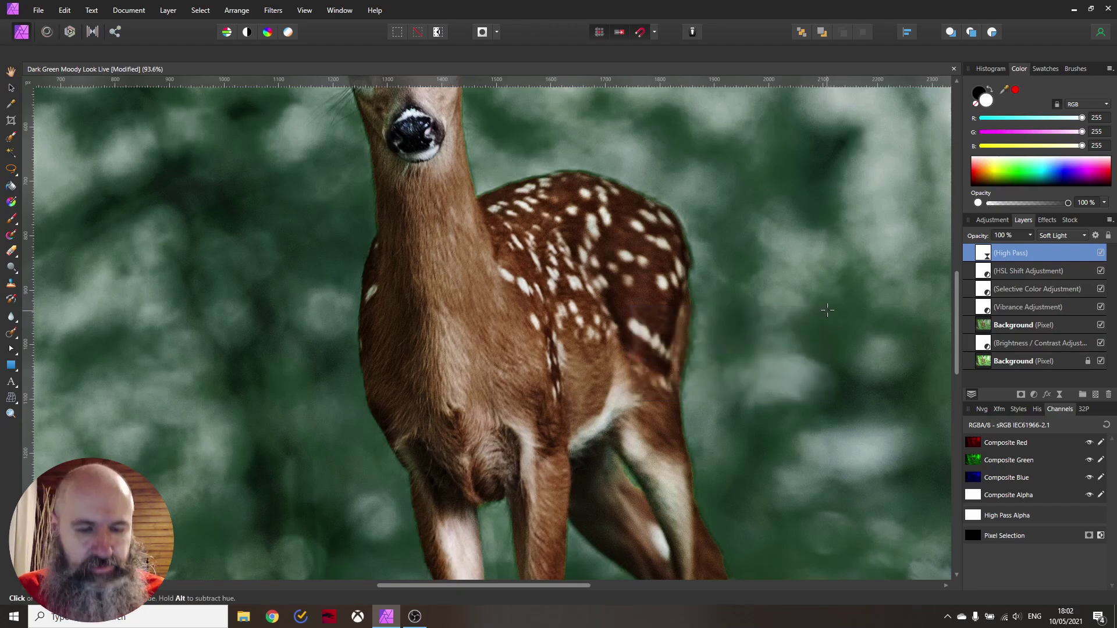
key("ctrl+0")
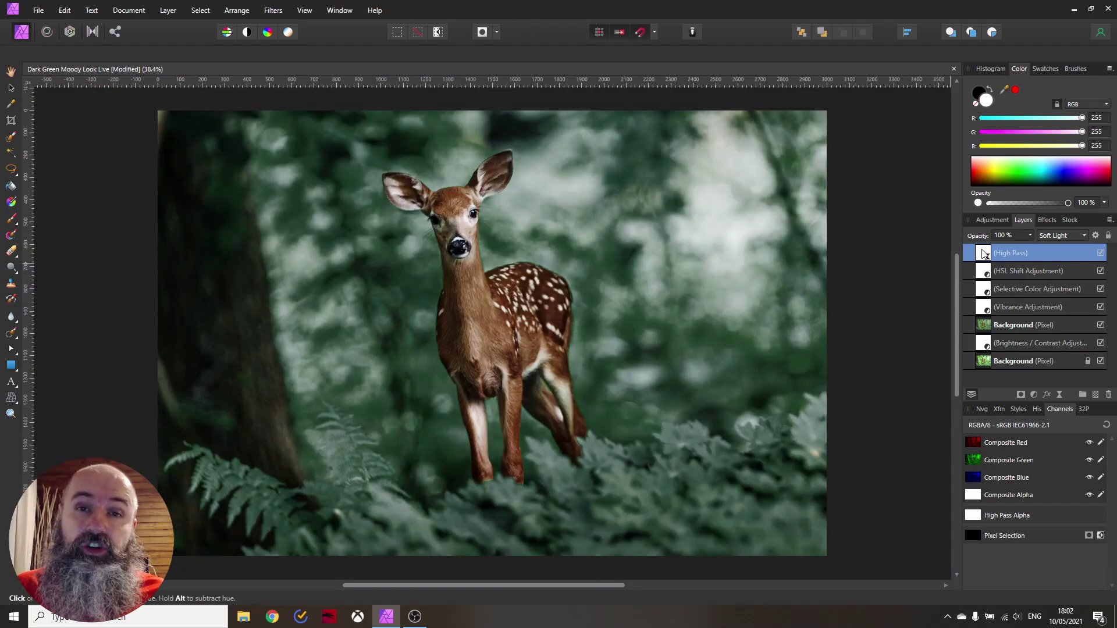